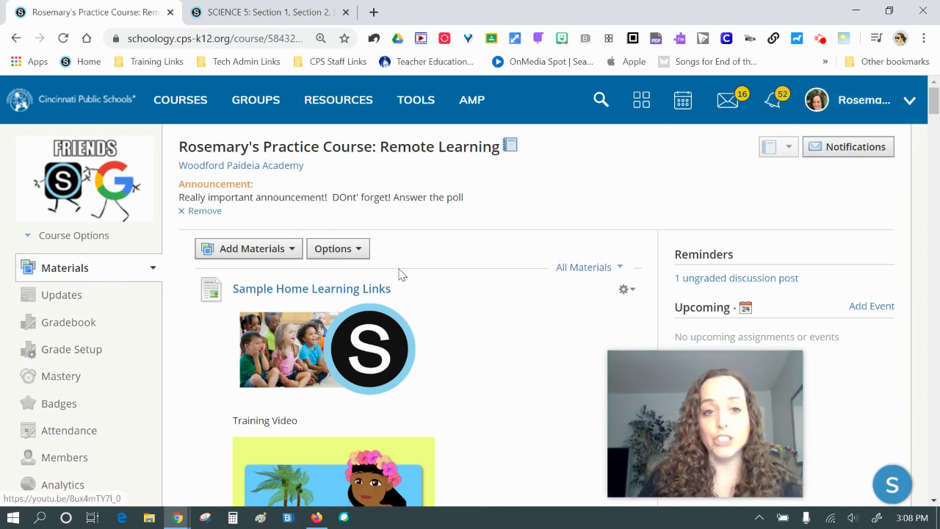
Step: Open the course's Conferences page and start a new conference named "Tech Talk Sample"
{"action": "scroll", "coordinate": [39, 257], "scroll_direction": "down", "scroll_amount": 3}
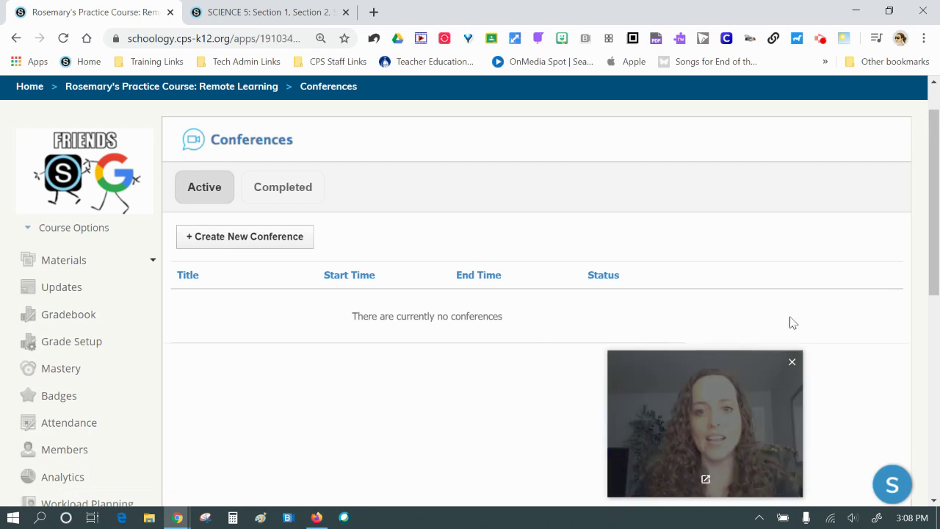
{"action": "left_click", "coordinate": [287, 236]}
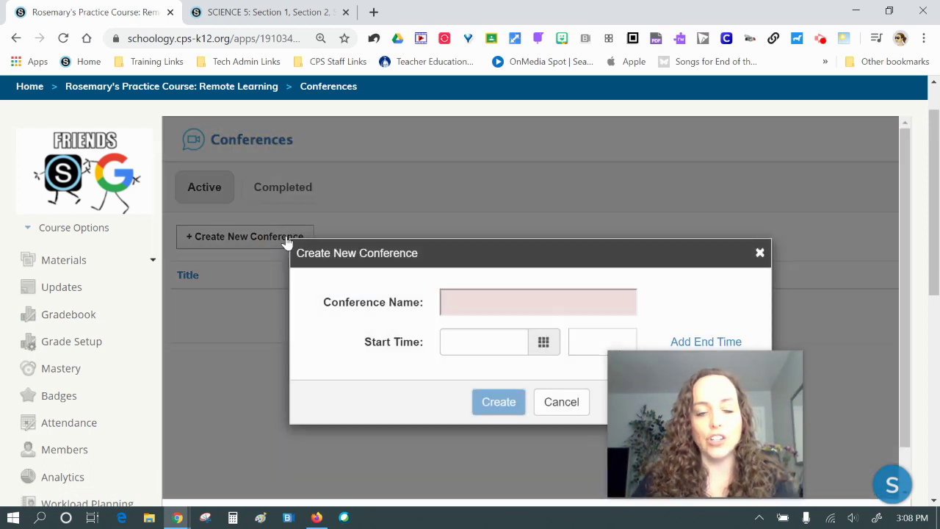
{"action": "left_click", "coordinate": [581, 308]}
{"action": "type", "text": "Tech Talk "}
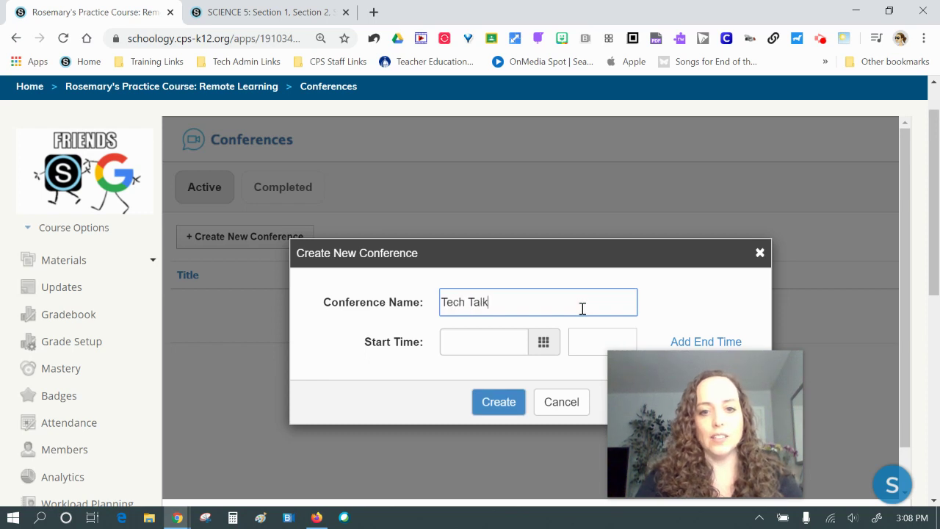
{"action": "type", "text": "Sample"}
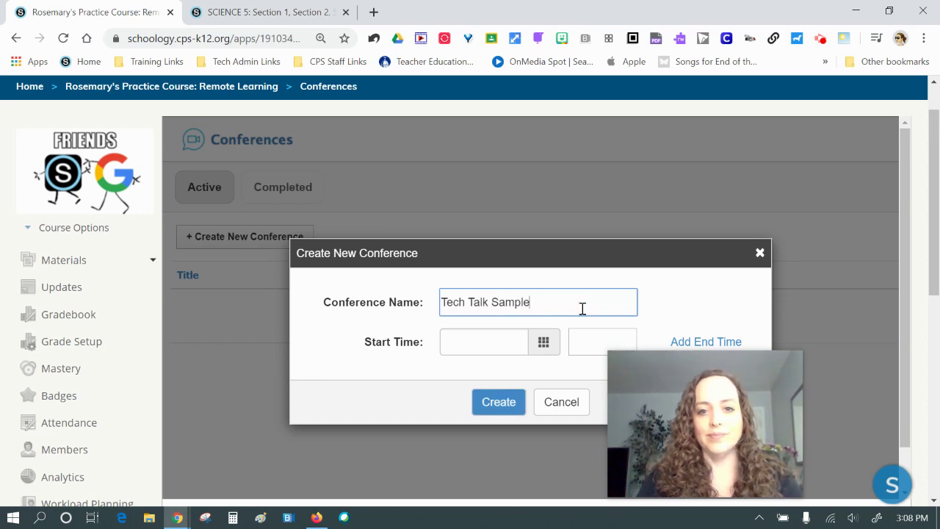
Step: Set the conference's start to 04/24/2020 at 3:30 PM
{"action": "mouse_move", "coordinate": [704, 403]}
{"action": "left_click_drag", "start_coordinate": [704, 403], "coordinate": [795, 409]}
{"action": "left_click", "coordinate": [542, 345]}
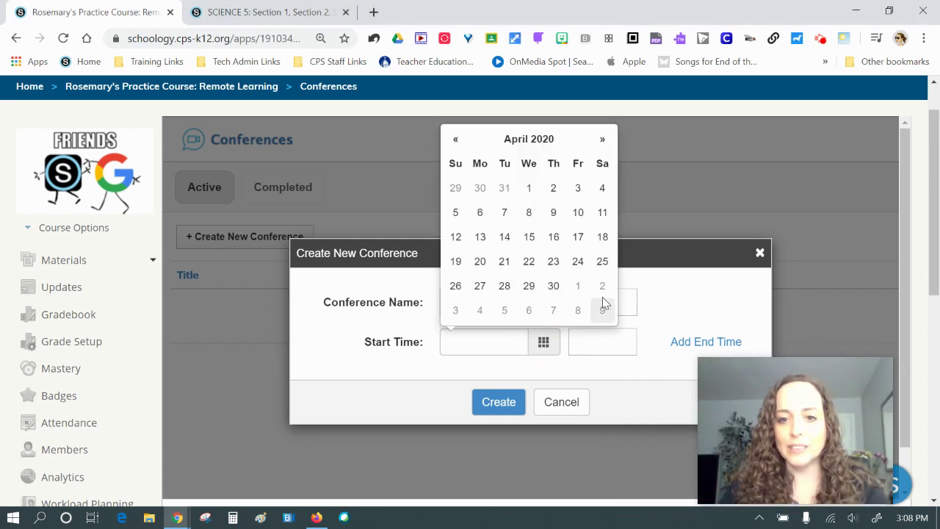
{"action": "left_click", "coordinate": [578, 262]}
{"action": "left_click", "coordinate": [586, 349]}
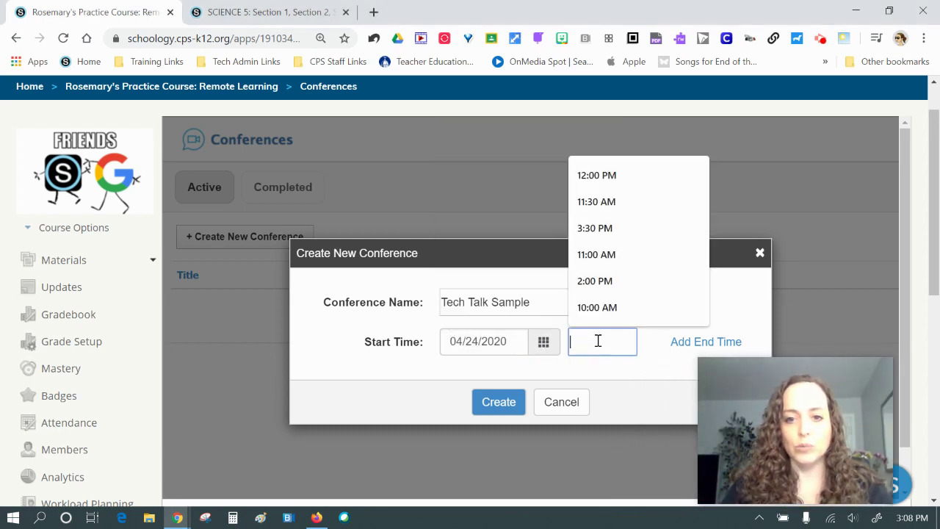
{"action": "left_click", "coordinate": [613, 229]}
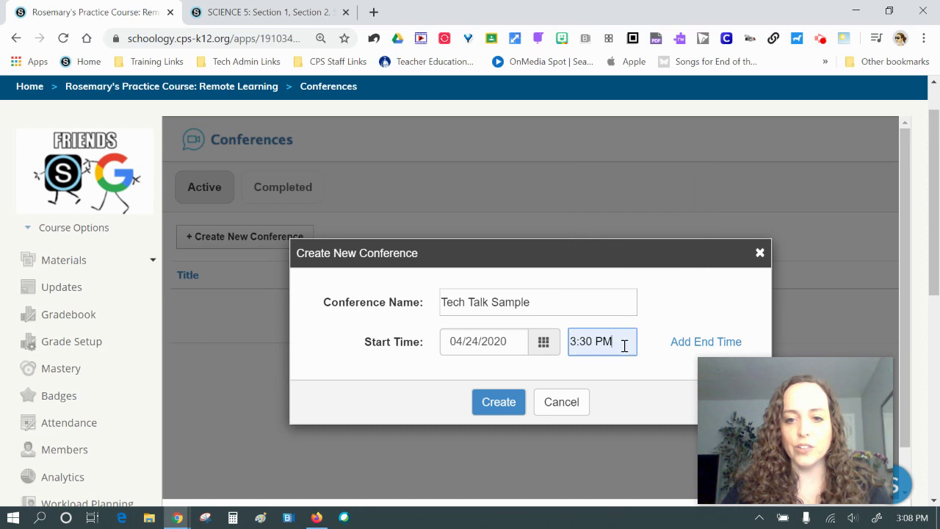
Step: Add an end time of 04/24/2020 at 4:00 PM and create the conference
{"action": "left_click", "coordinate": [686, 343]}
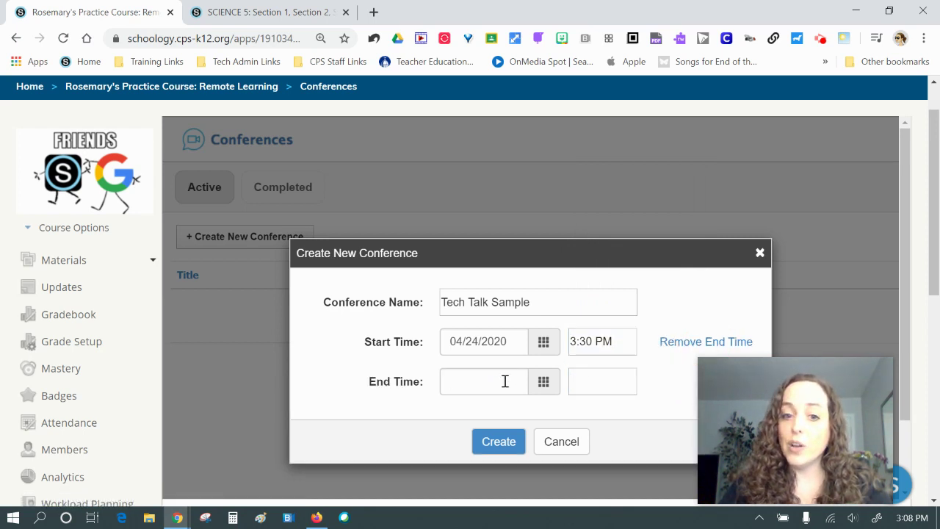
{"action": "left_click", "coordinate": [544, 383]}
{"action": "left_click", "coordinate": [580, 301]}
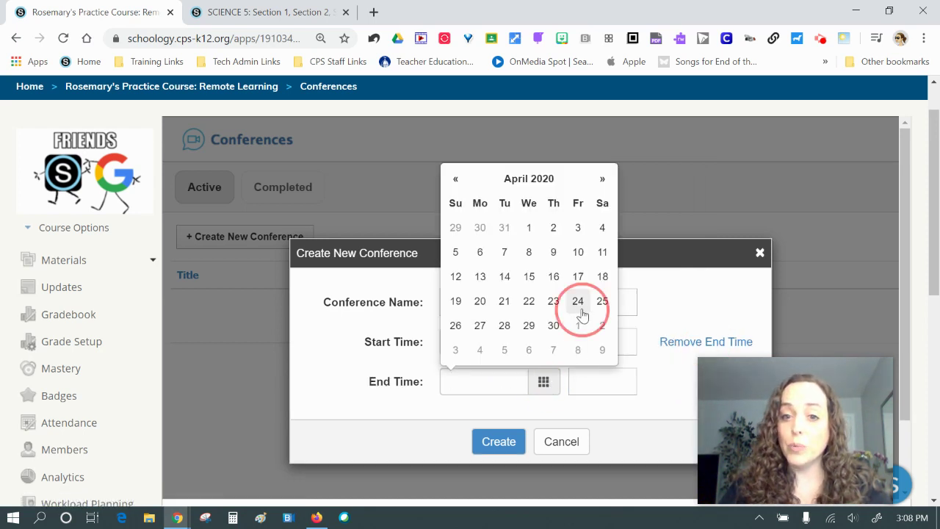
{"action": "left_click", "coordinate": [608, 379]}
{"action": "left_click", "coordinate": [594, 415]}
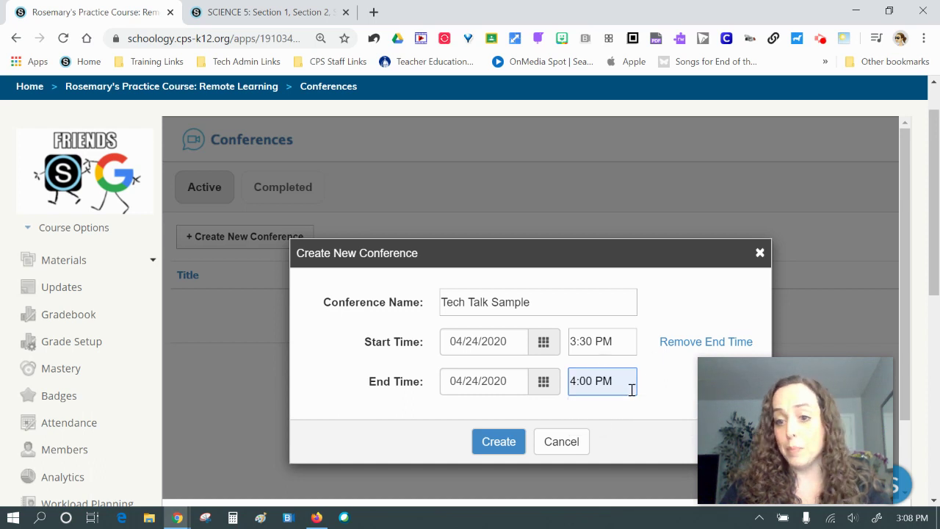
{"action": "left_click", "coordinate": [499, 441]}
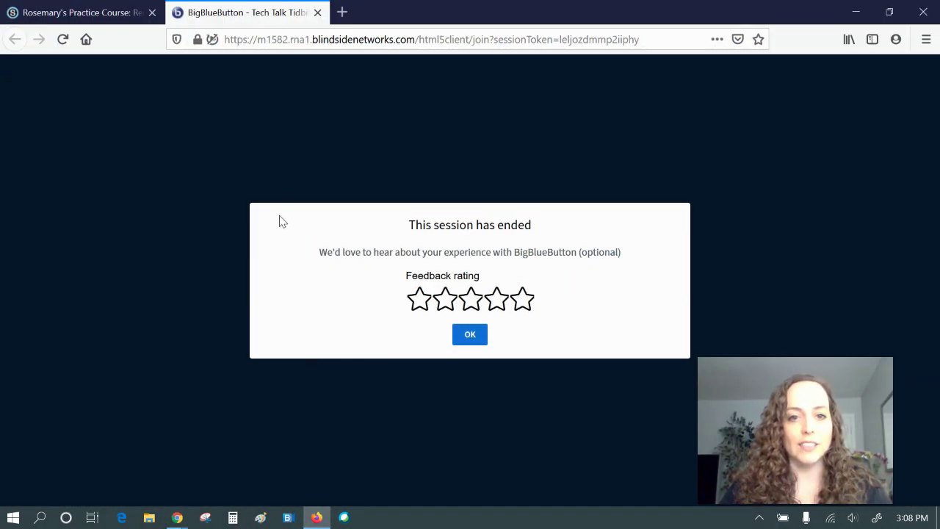
Step: In the student's Firefox window, close the ended BigBlueButton session and open the practice course's Conferences page
{"action": "left_click", "coordinate": [318, 14]}
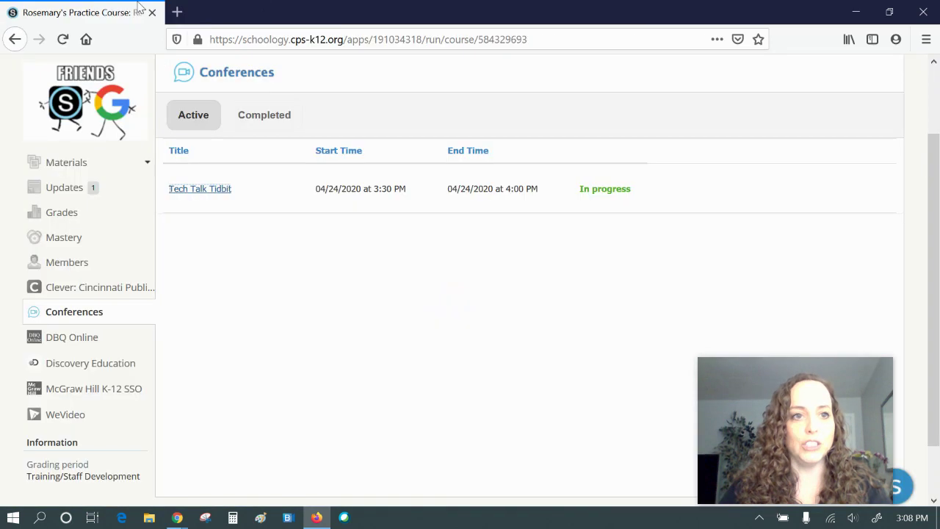
{"action": "scroll", "coordinate": [77, 221], "scroll_direction": "up", "scroll_amount": 2}
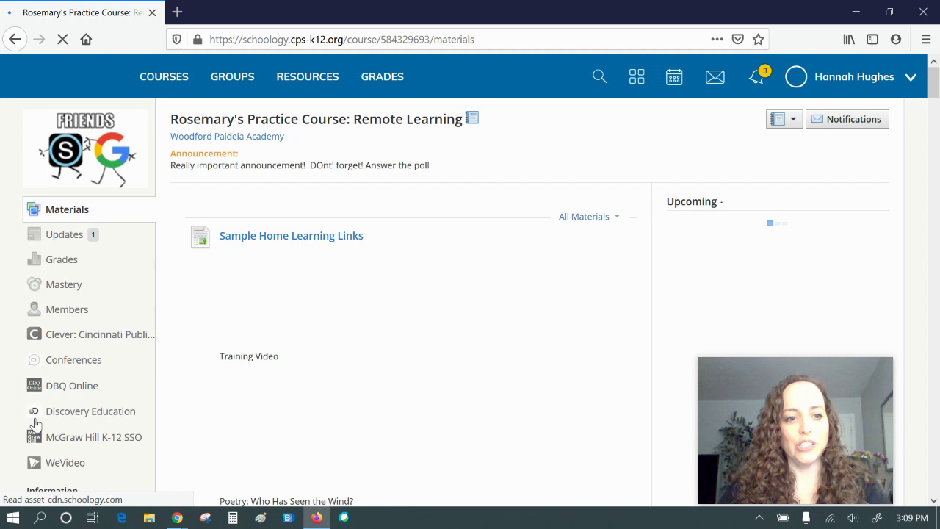
{"action": "left_click", "coordinate": [70, 359]}
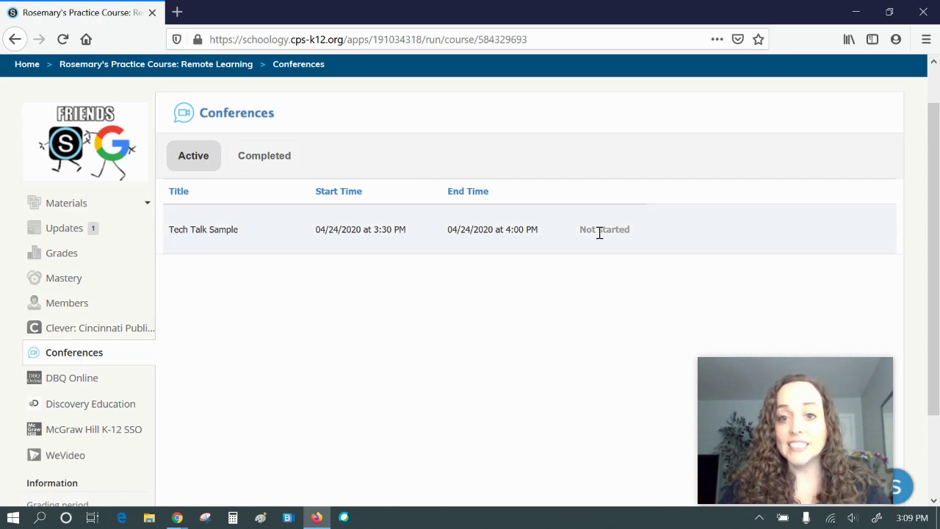
Step: Back in the teacher's Chrome window, start the Tech Talk Sample conference, join with microphone audio and accept the echo test
{"action": "left_click", "coordinate": [318, 518]}
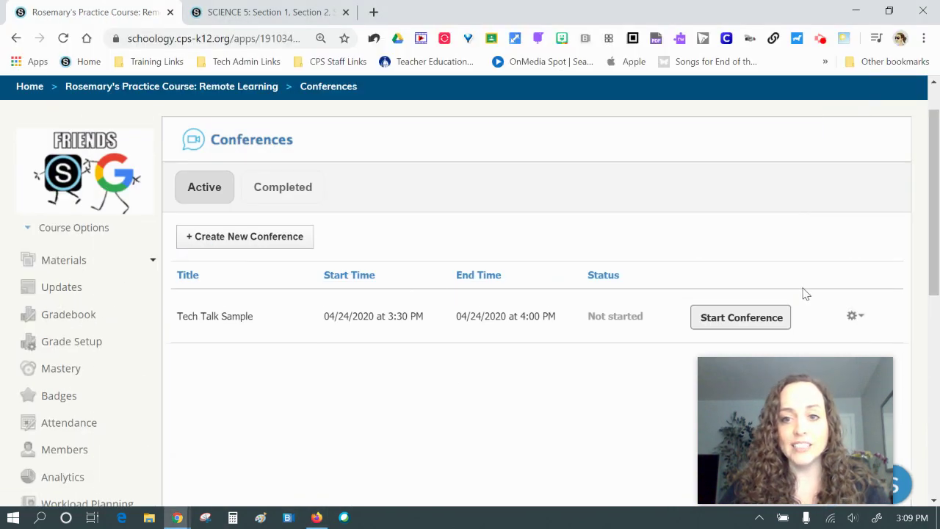
{"action": "left_click", "coordinate": [721, 321]}
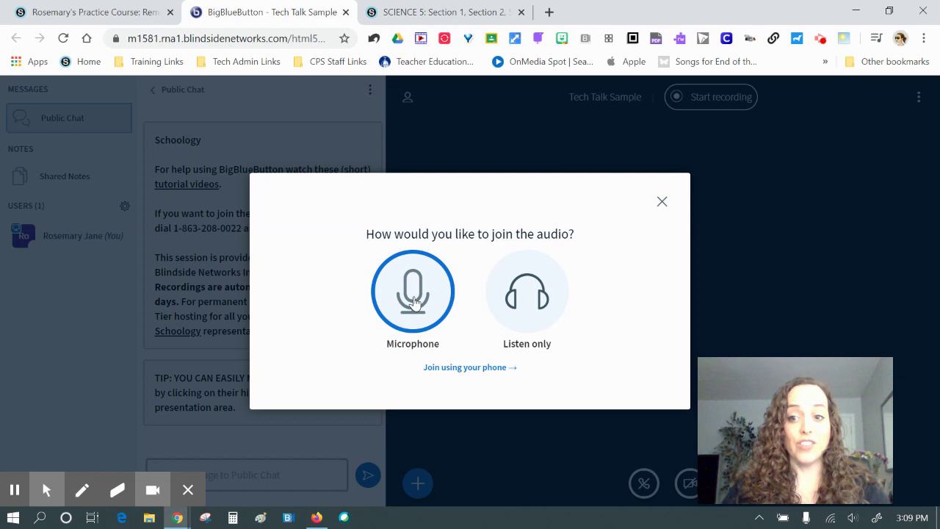
{"action": "left_click", "coordinate": [414, 301]}
{"action": "left_click", "coordinate": [257, 121]}
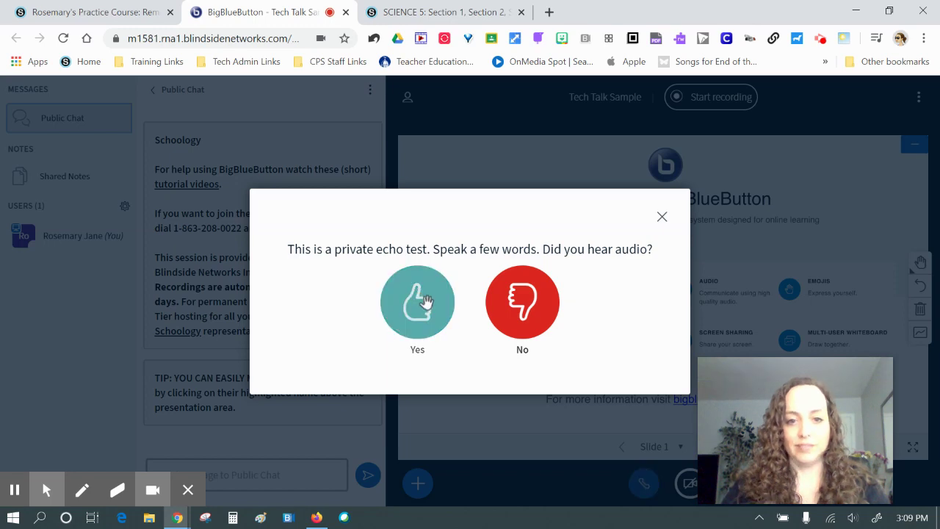
{"action": "left_click", "coordinate": [421, 304]}
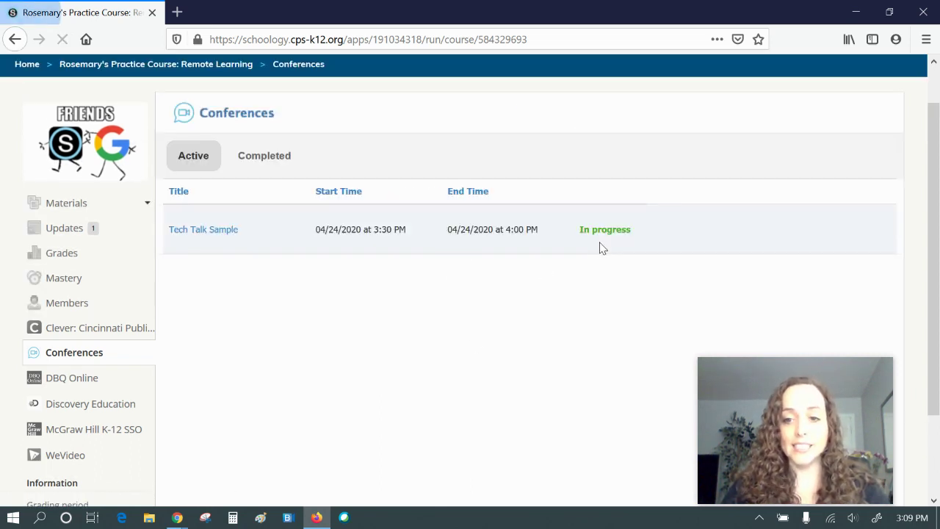
Step: From the student's Firefox window, join Tech Talk Sample, view the phone audio option and dismiss the audio dialog
{"action": "left_click", "coordinate": [213, 230]}
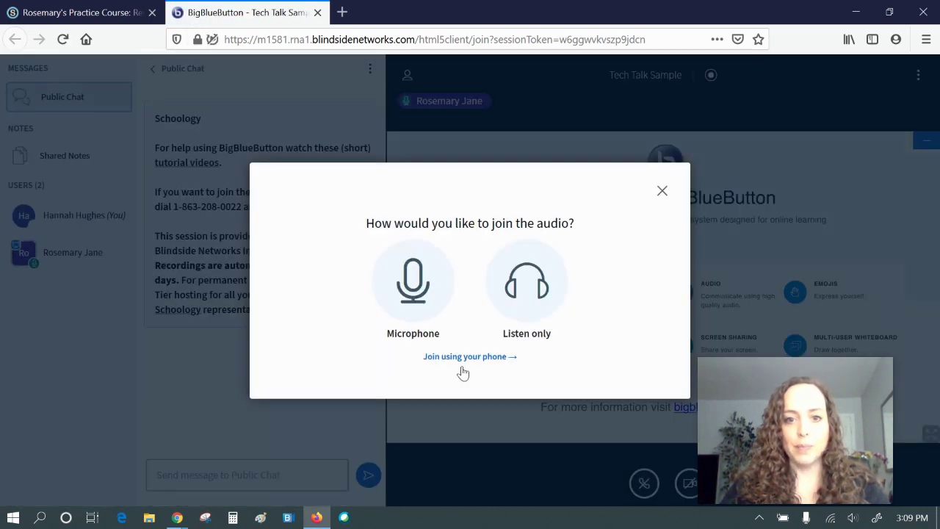
{"action": "left_click", "coordinate": [463, 357]}
{"action": "left_click", "coordinate": [660, 176]}
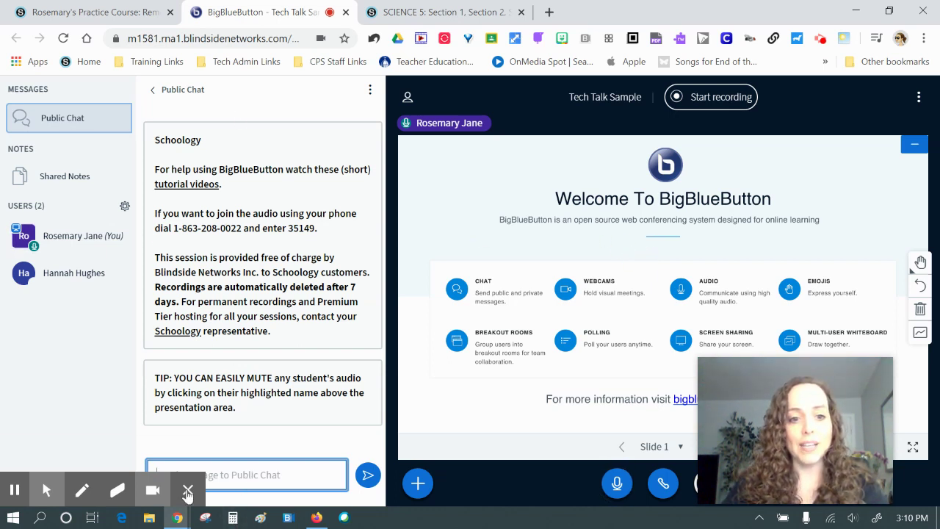
Step: In the teacher's Chrome session, send "Chat here" to the Public Chat and hide the chat
{"action": "left_click", "coordinate": [188, 489]}
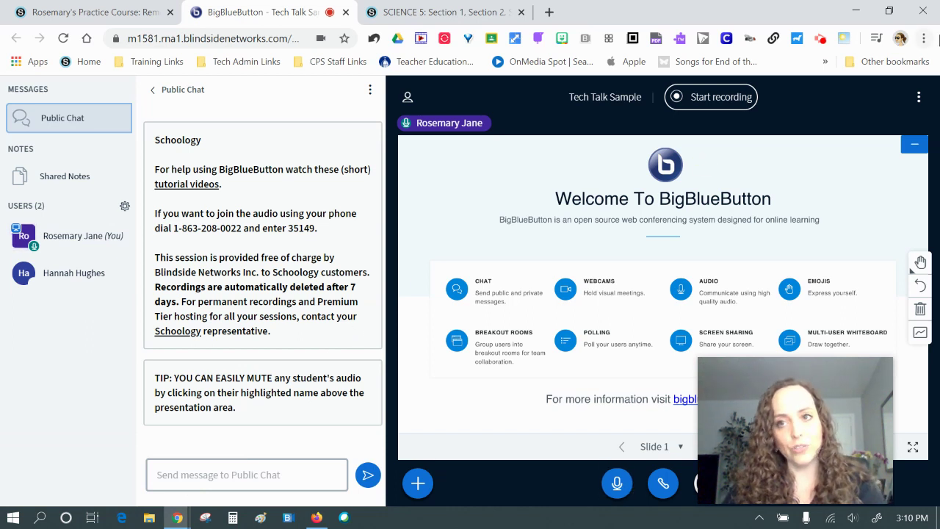
{"action": "left_click", "coordinate": [218, 474]}
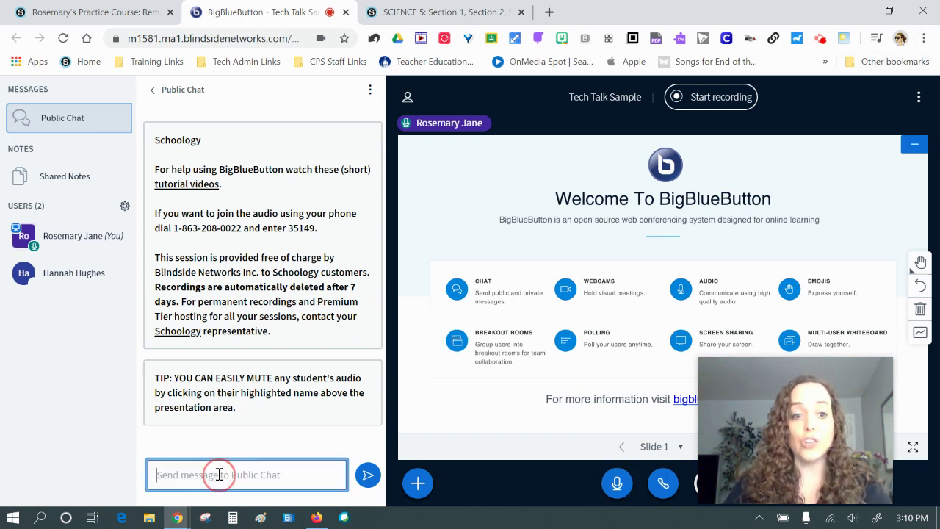
{"action": "type", "text": "Chat here"}
{"action": "key", "text": "Return"}
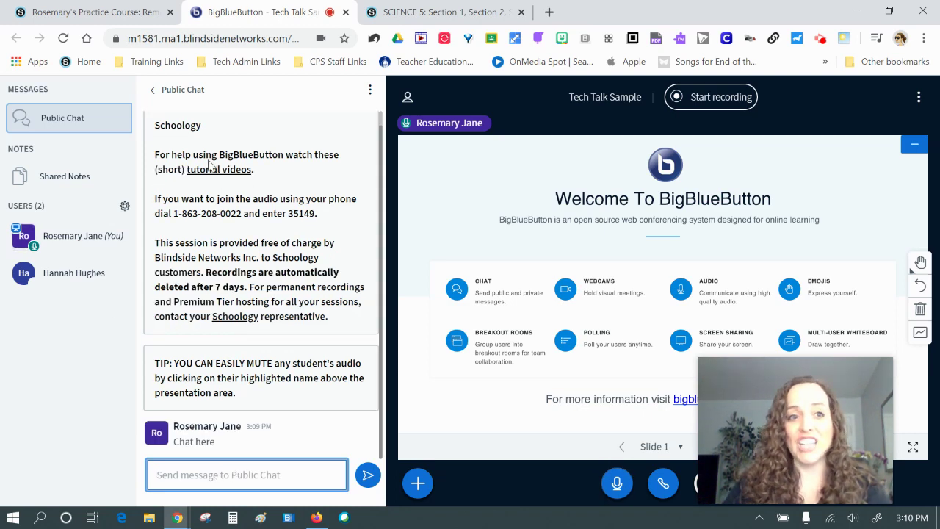
{"action": "left_click", "coordinate": [183, 94]}
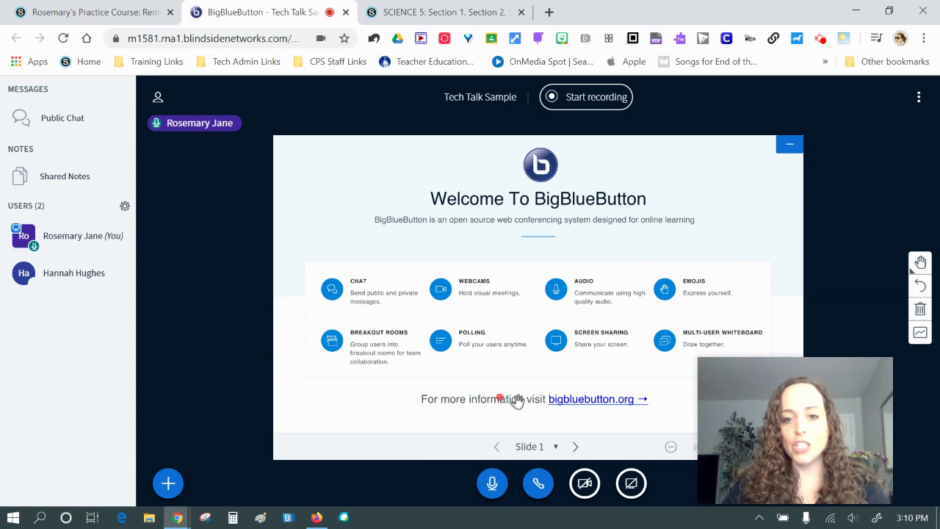
Step: Advance the presentation to the blank whiteboard on Slide 2 and show it full screen
{"action": "left_click", "coordinate": [577, 448]}
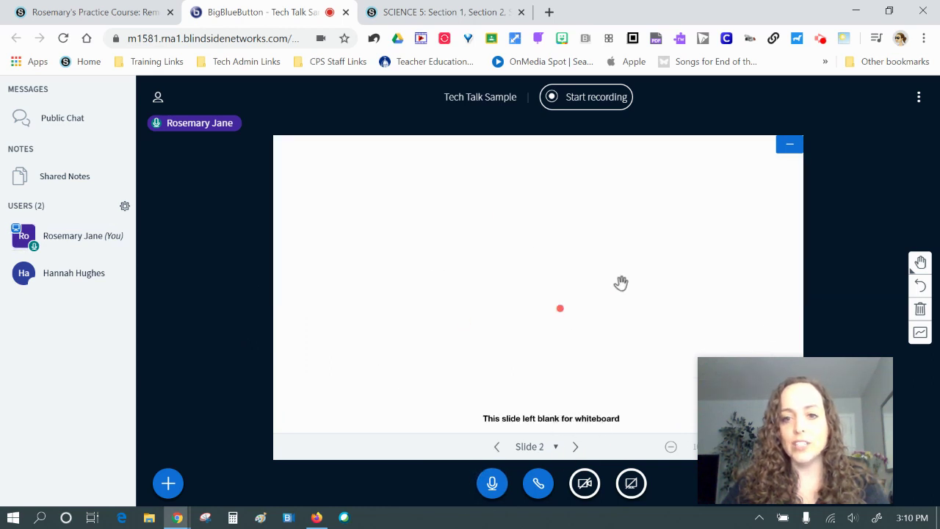
{"action": "left_click_drag", "start_coordinate": [784, 360], "coordinate": [291, 420]}
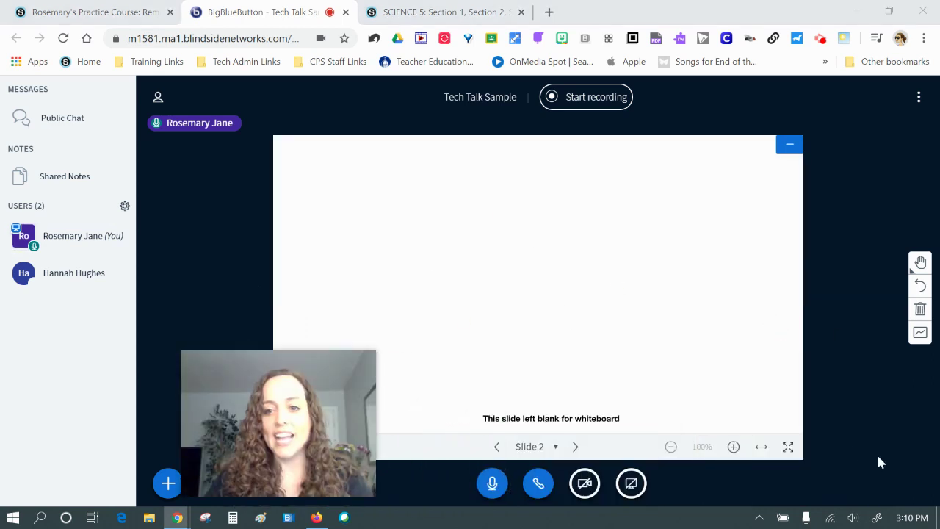
{"action": "left_click", "coordinate": [787, 446]}
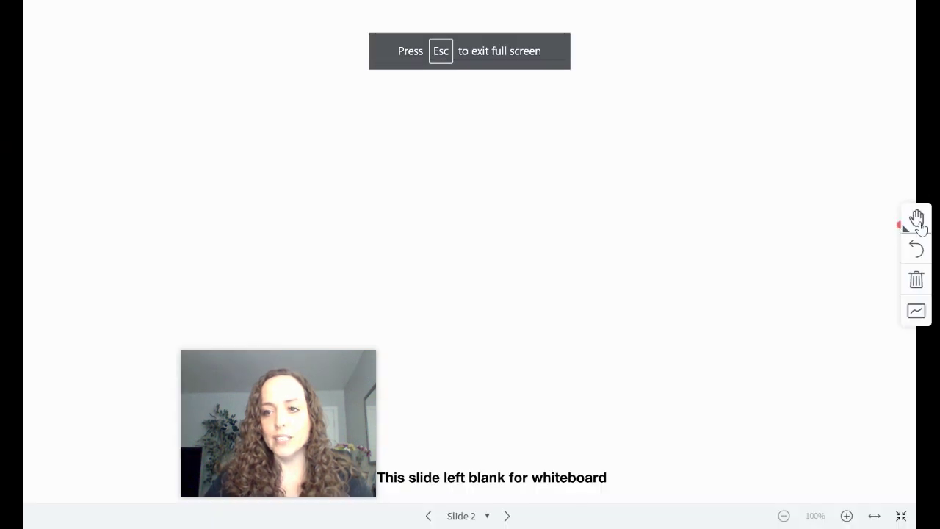
Step: Draw a red heart near the middle of the whiteboard with the pencil and leave full screen
{"action": "left_click", "coordinate": [917, 220]}
{"action": "left_click", "coordinate": [853, 220]}
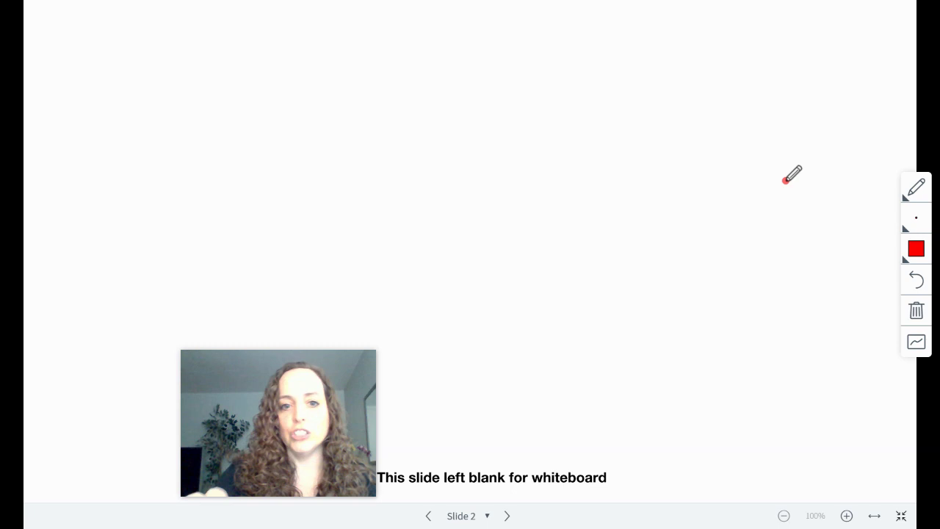
{"action": "left_click_drag", "start_coordinate": [493, 295], "coordinate": [434, 232]}
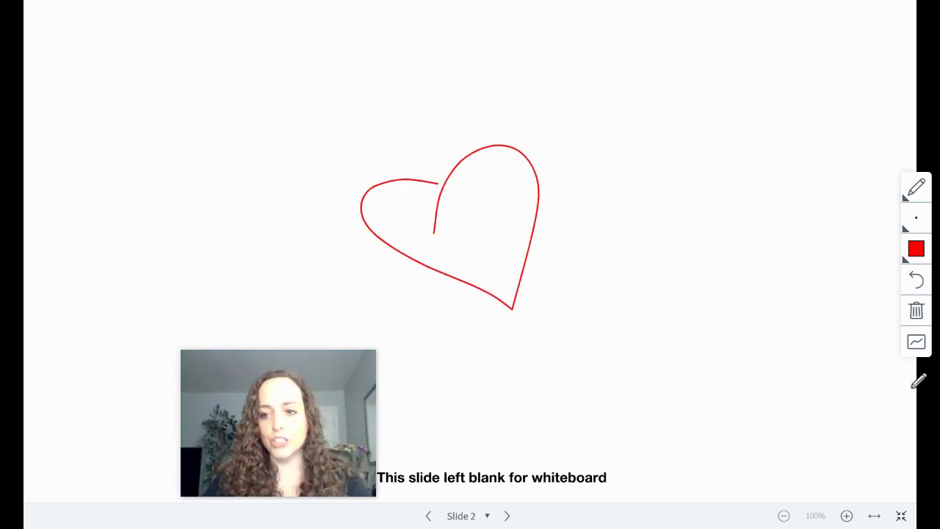
{"action": "left_click", "coordinate": [901, 515]}
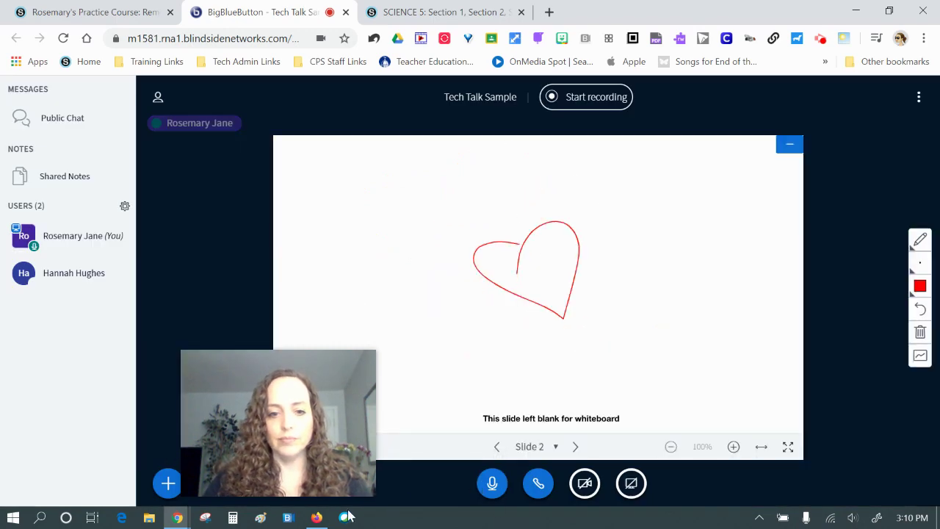
Step: Switch to the student's Firefox session to view the whiteboard and hide its Public Chat
{"action": "left_click", "coordinate": [311, 518]}
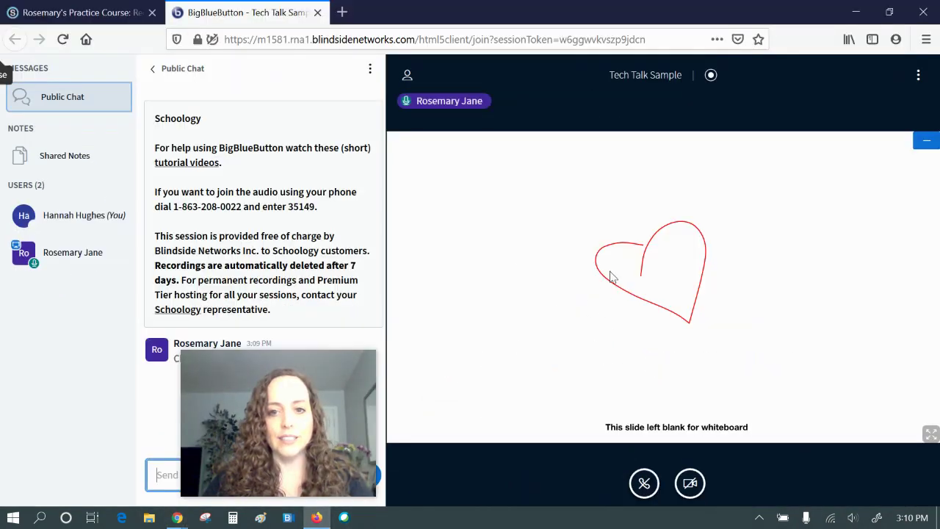
{"action": "left_click", "coordinate": [193, 68]}
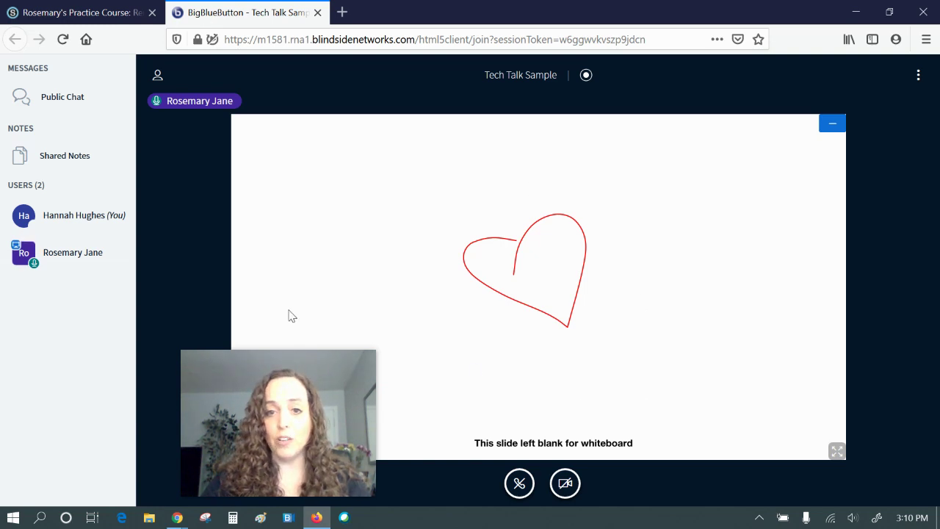
Step: Turn on the multi-user whiteboard in the teacher's Chrome session and draw two blue wavy lines around the heart in the student's Firefox session
{"action": "left_click", "coordinate": [317, 518]}
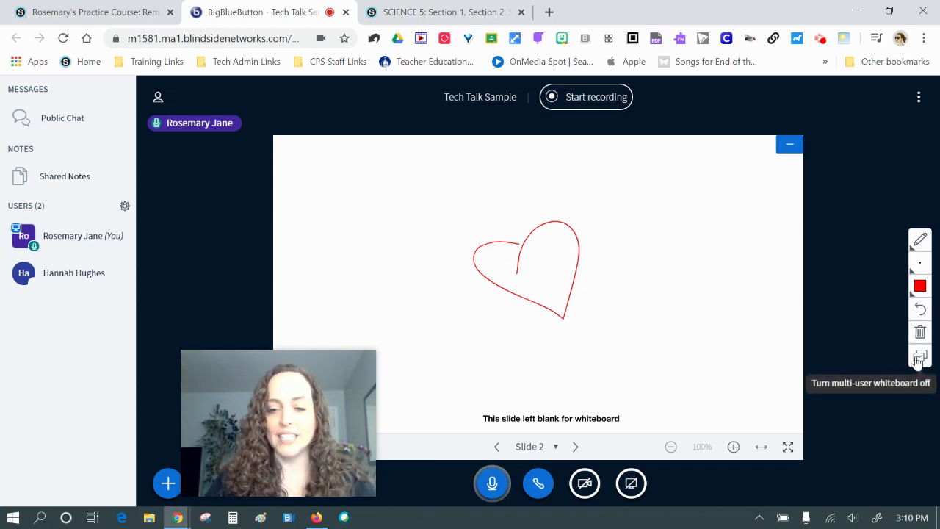
{"action": "left_click", "coordinate": [315, 521]}
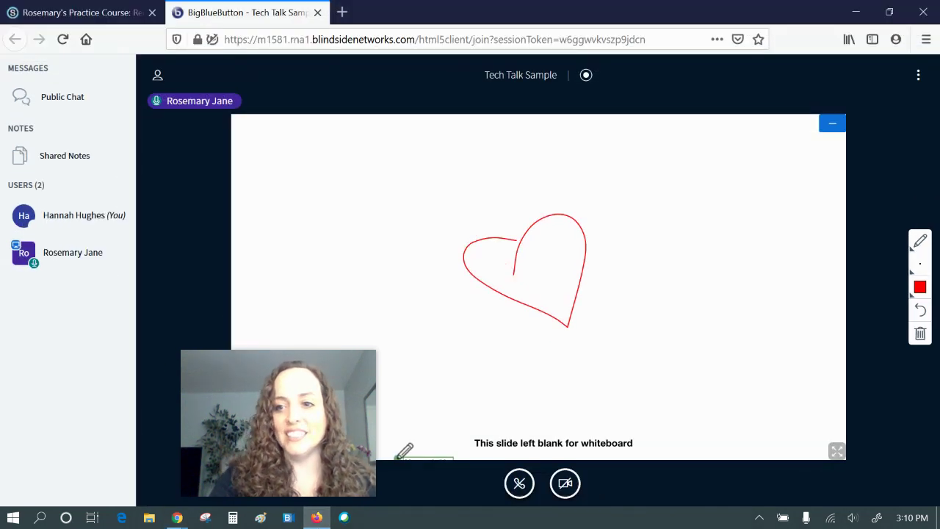
{"action": "left_click", "coordinate": [919, 286]}
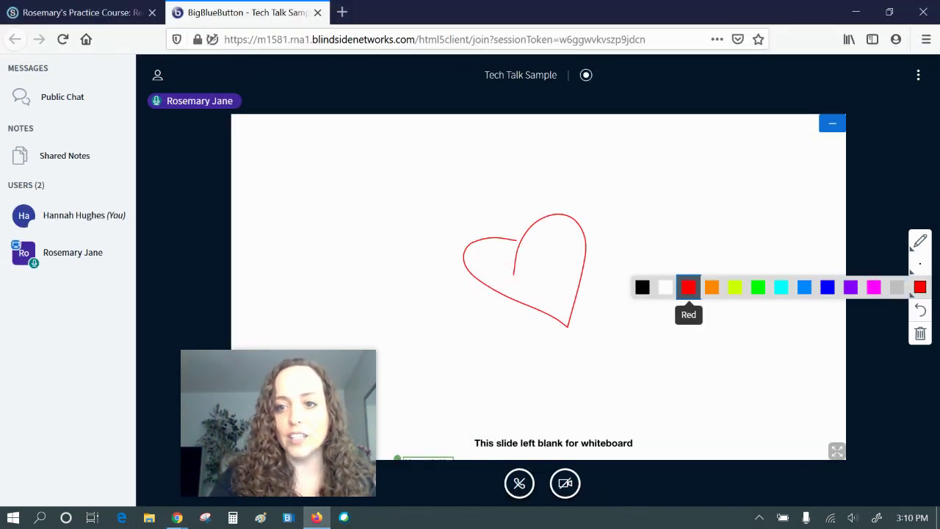
{"action": "left_click", "coordinate": [827, 285]}
{"action": "mouse_move", "coordinate": [439, 332]}
{"action": "left_mouse_down"}
{"action": "mouse_move", "coordinate": [524, 342]}
{"action": "mouse_move", "coordinate": [727, 340]}
{"action": "mouse_move", "coordinate": [733, 332]}
{"action": "left_mouse_up"}
{"action": "left_click_drag", "start_coordinate": [617, 192], "coordinate": [820, 281]}
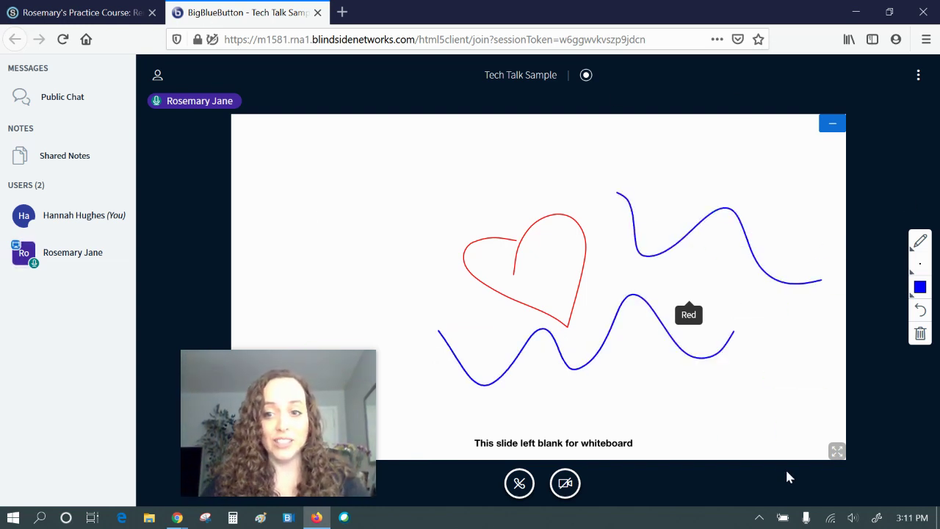
{"action": "left_click_drag", "start_coordinate": [338, 421], "coordinate": [855, 411]}
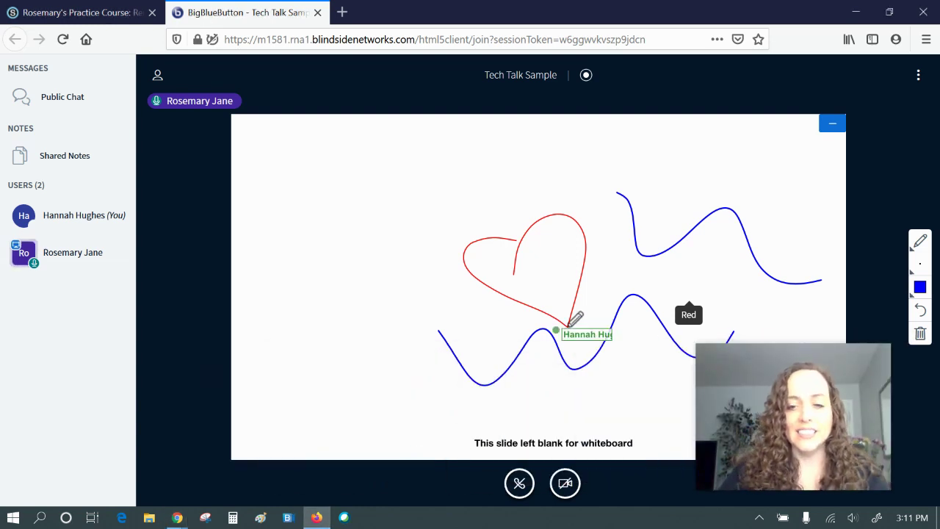
Step: In the teacher's Chrome session, upload the "Schoology visual content" image from the Training video covers folder as the current presentation
{"action": "left_click", "coordinate": [314, 517]}
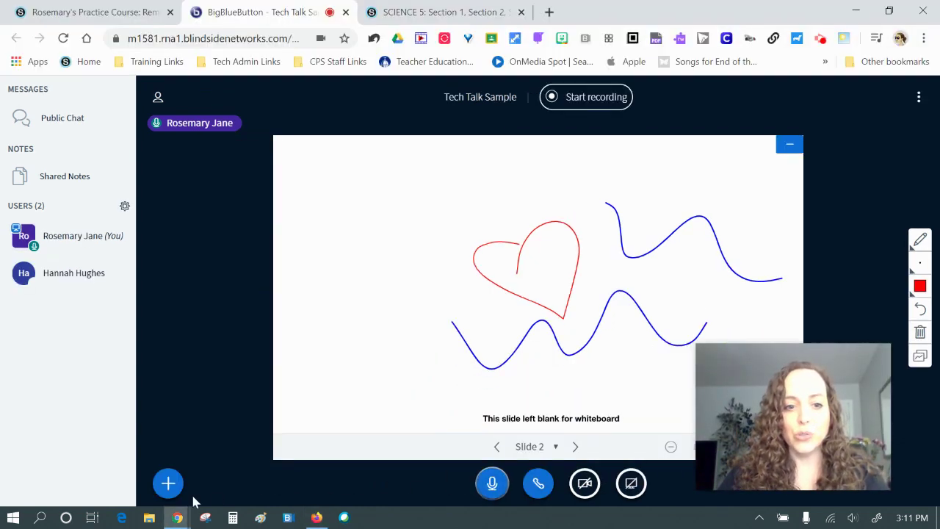
{"action": "left_click", "coordinate": [168, 482]}
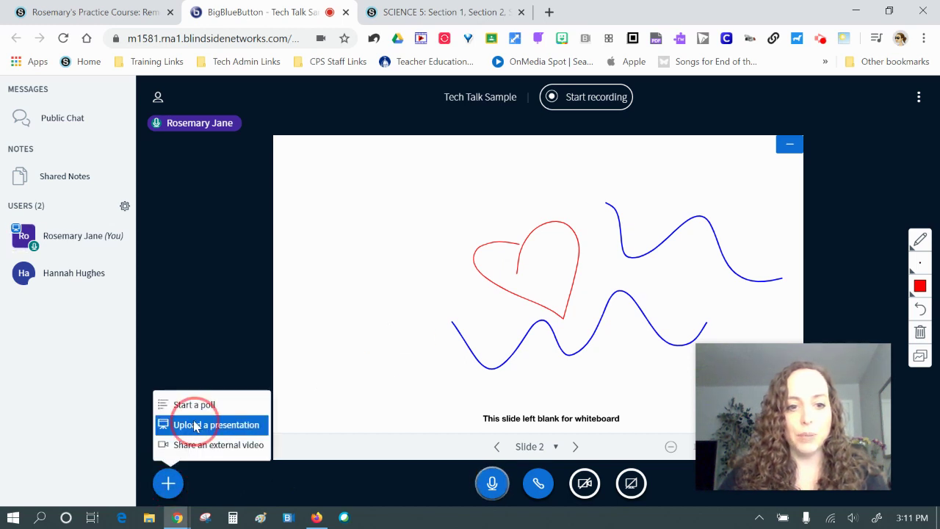
{"action": "left_click", "coordinate": [199, 424]}
{"action": "left_click", "coordinate": [480, 356]}
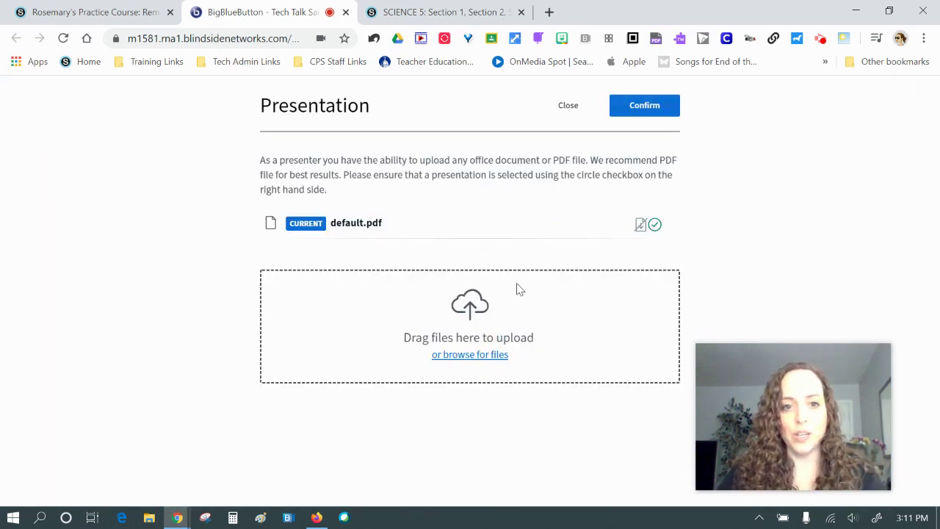
{"action": "left_click", "coordinate": [255, 130]}
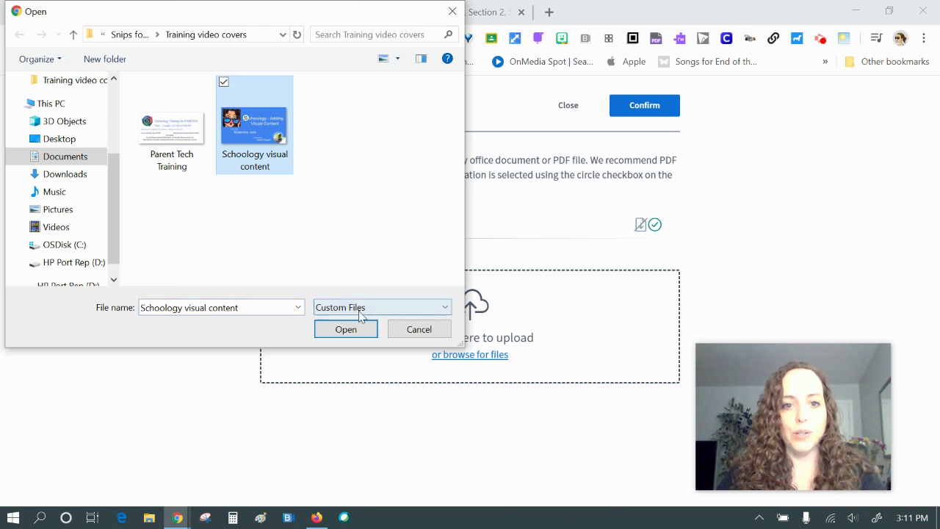
{"action": "key", "text": "Return"}
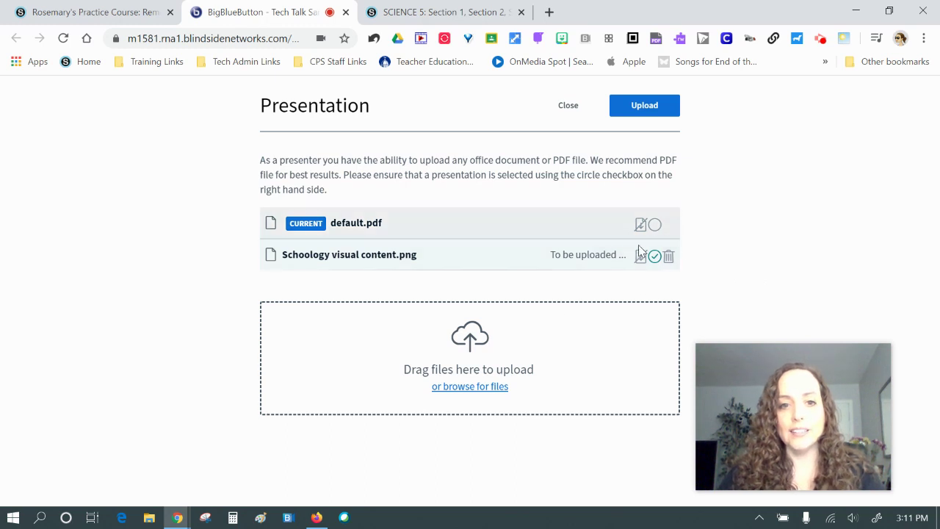
{"action": "left_click", "coordinate": [644, 106]}
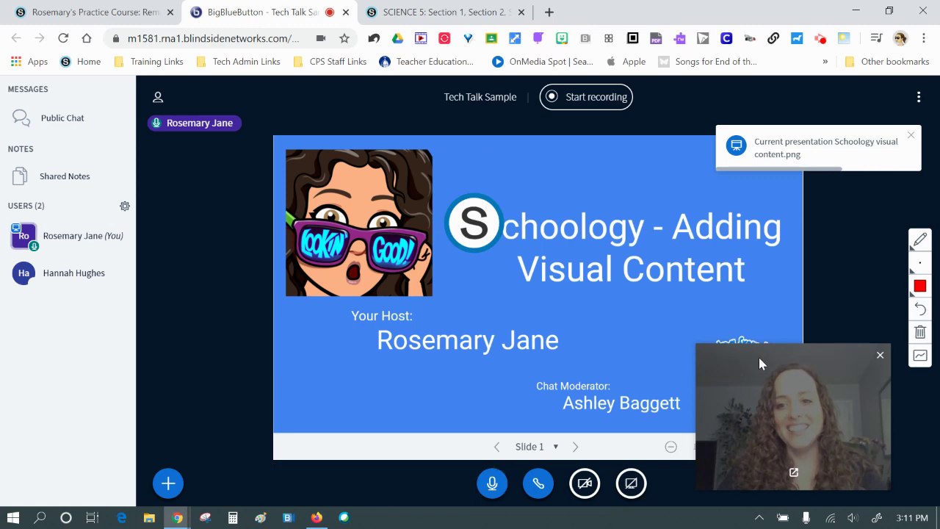
Step: Draw two long red lines below the title on the uploaded slide and turn on the multi-user whiteboard
{"action": "left_click_drag", "start_coordinate": [760, 363], "coordinate": [787, 373]}
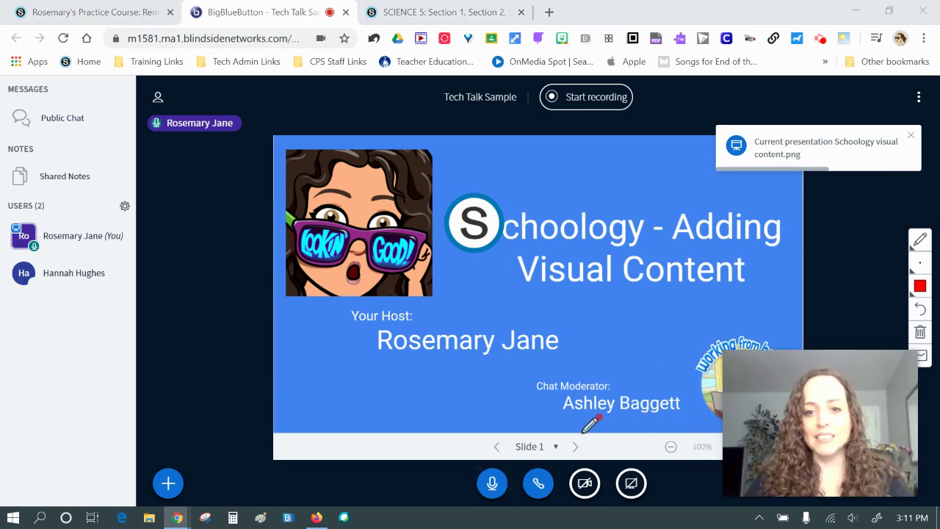
{"action": "left_click_drag", "start_coordinate": [795, 412], "coordinate": [197, 389]}
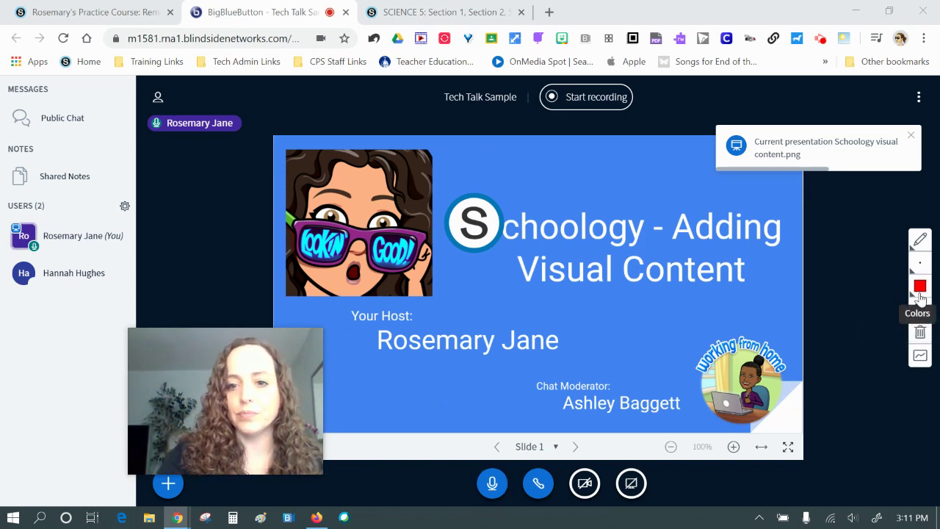
{"action": "mouse_move", "coordinate": [535, 304]}
{"action": "left_mouse_down"}
{"action": "mouse_move", "coordinate": [773, 274]}
{"action": "mouse_move", "coordinate": [564, 329]}
{"action": "left_mouse_up"}
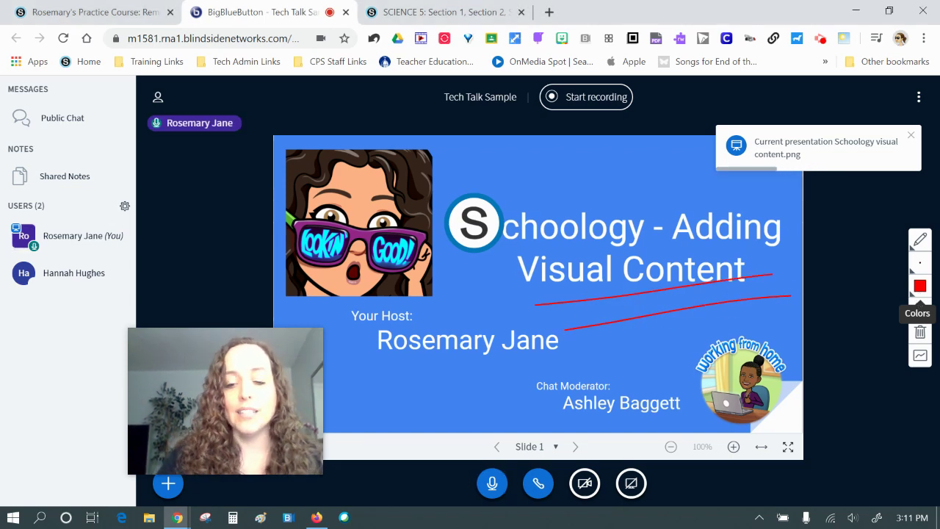
{"action": "left_click", "coordinate": [919, 355]}
Step: In the student's Firefox session, scribble in blue over the Schoology logo and draw a large green heart near the slide's middle
{"action": "left_click", "coordinate": [316, 517]}
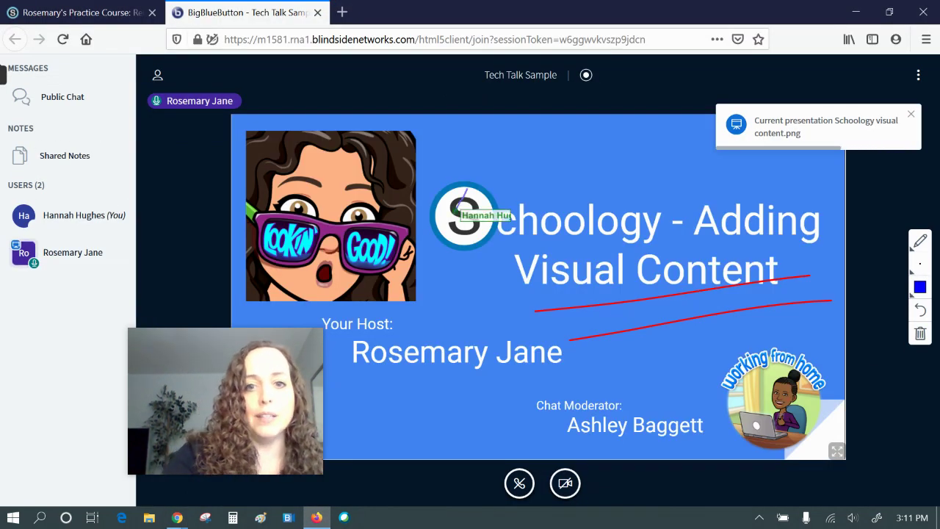
{"action": "mouse_move", "coordinate": [445, 226]}
{"action": "left_mouse_down"}
{"action": "mouse_move", "coordinate": [484, 220]}
{"action": "mouse_move", "coordinate": [470, 250]}
{"action": "mouse_move", "coordinate": [507, 235]}
{"action": "left_mouse_up"}
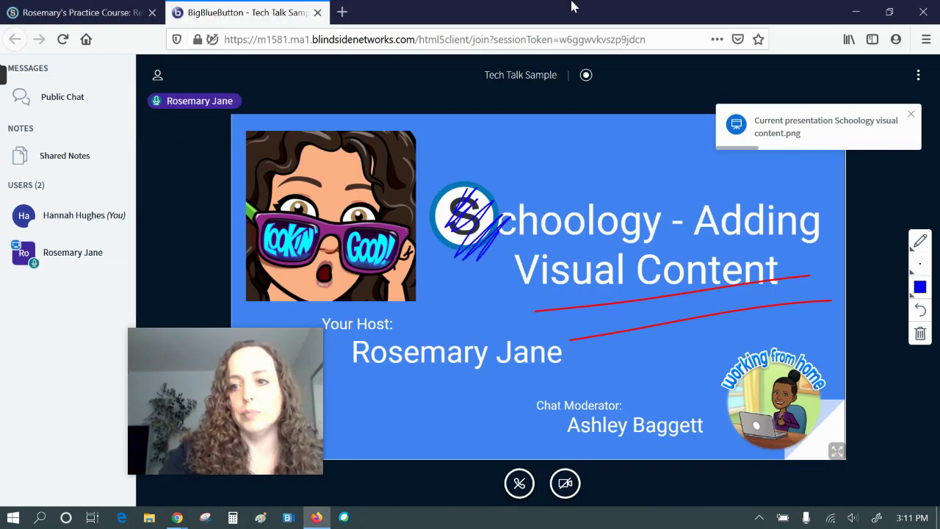
{"action": "left_click", "coordinate": [919, 287]}
{"action": "left_click", "coordinate": [757, 287]}
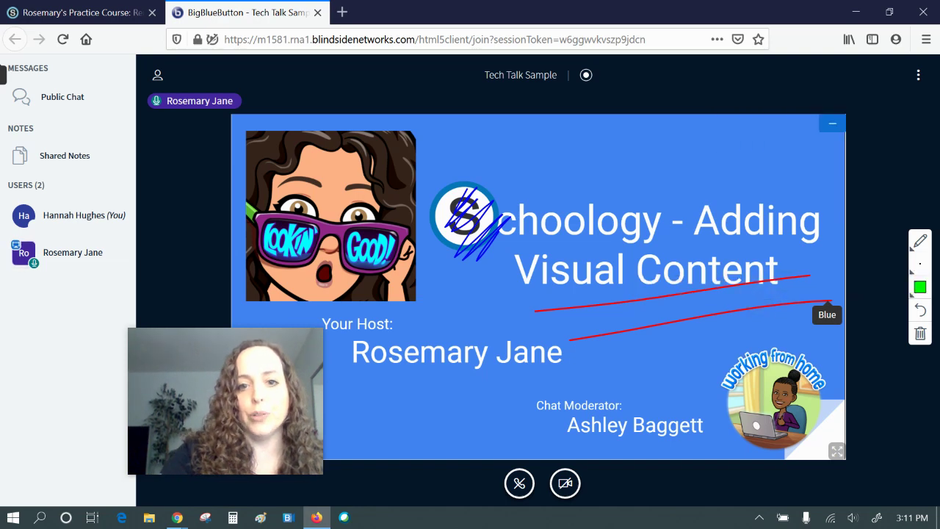
{"action": "mouse_move", "coordinate": [575, 299]}
{"action": "left_mouse_down"}
{"action": "mouse_move", "coordinate": [475, 303]}
{"action": "mouse_move", "coordinate": [630, 308]}
{"action": "mouse_move", "coordinate": [580, 312]}
{"action": "left_mouse_up"}
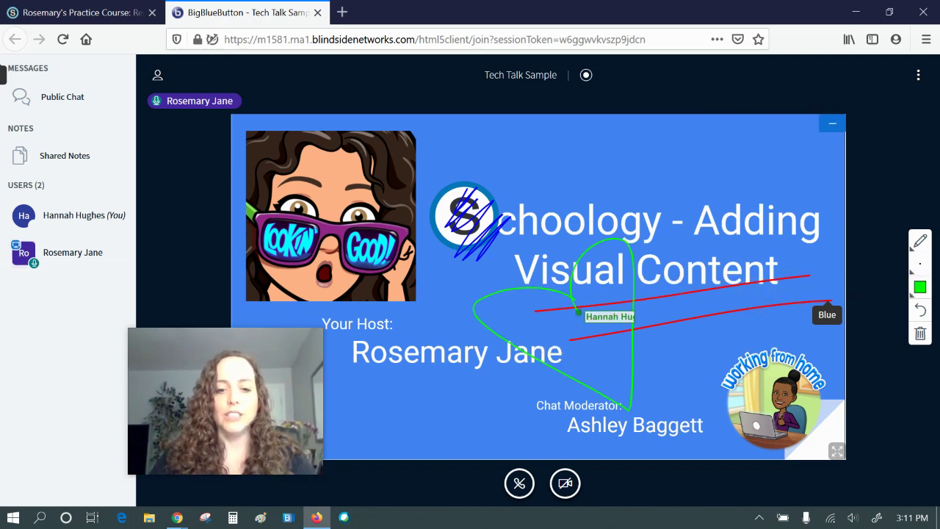
Step: In the teacher's Chrome session, make default.pdf the current presentation again
{"action": "left_click", "coordinate": [314, 518]}
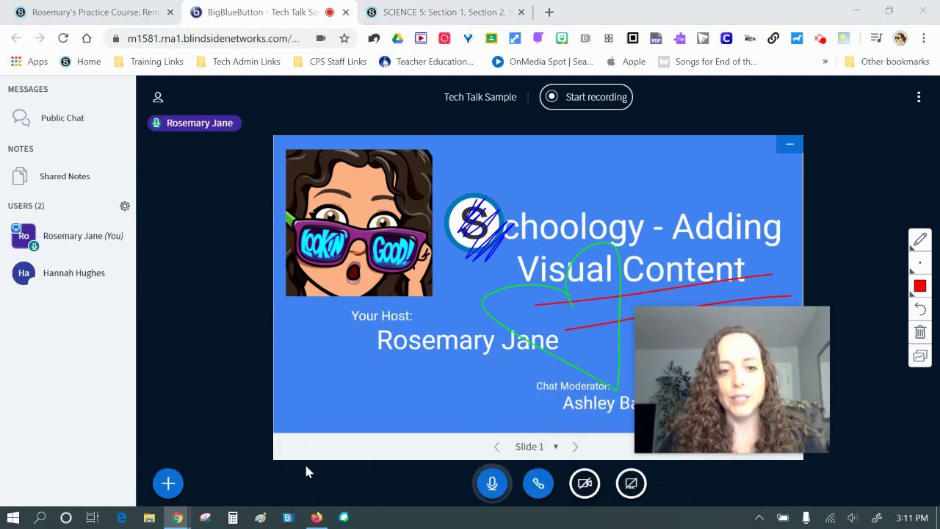
{"action": "left_click", "coordinate": [168, 482]}
{"action": "left_click", "coordinate": [199, 426]}
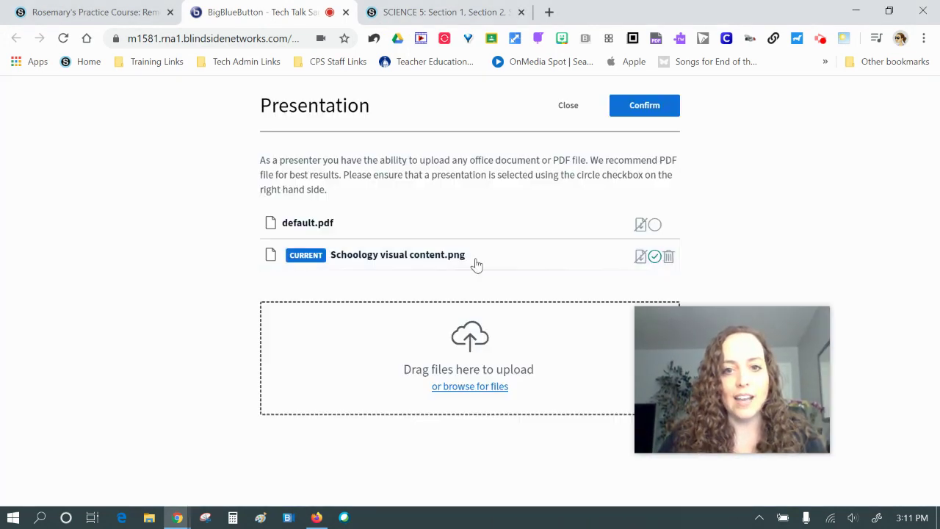
{"action": "left_click", "coordinate": [654, 224]}
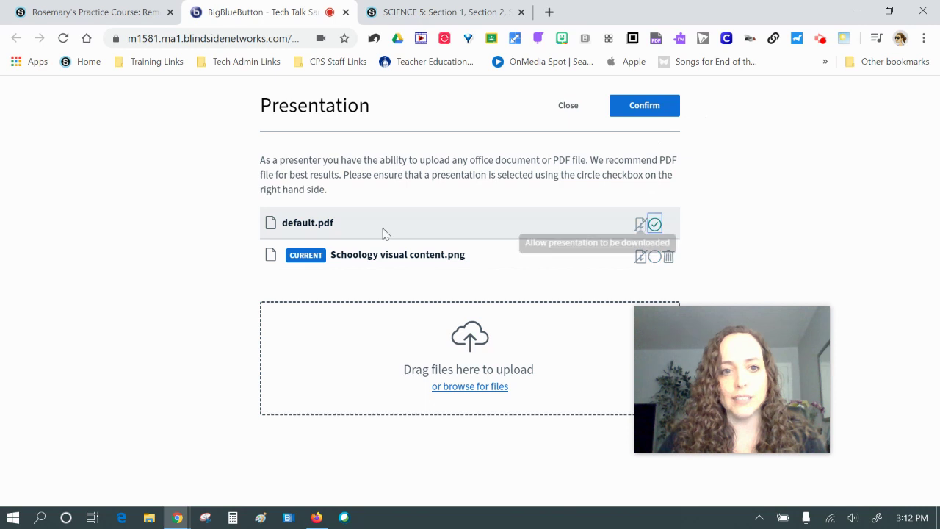
{"action": "left_click", "coordinate": [642, 112]}
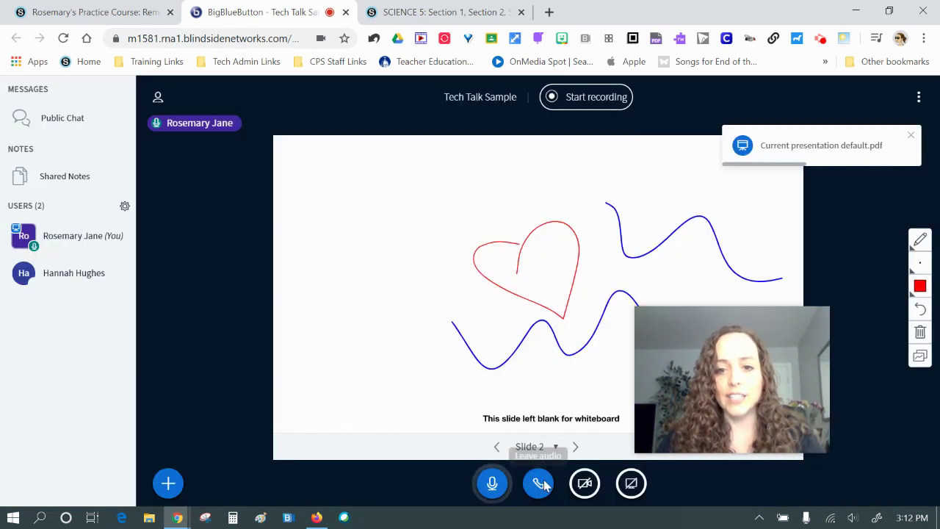
Step: Share the teacher's webcam in the conference, allowing the site to use the camera
{"action": "left_click", "coordinate": [586, 484]}
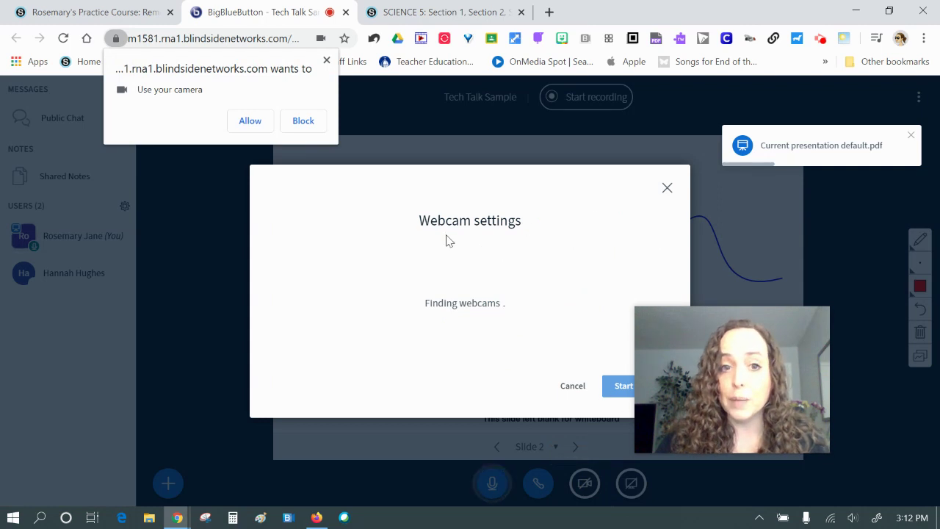
{"action": "left_click", "coordinate": [237, 125]}
{"action": "left_click", "coordinate": [621, 386]}
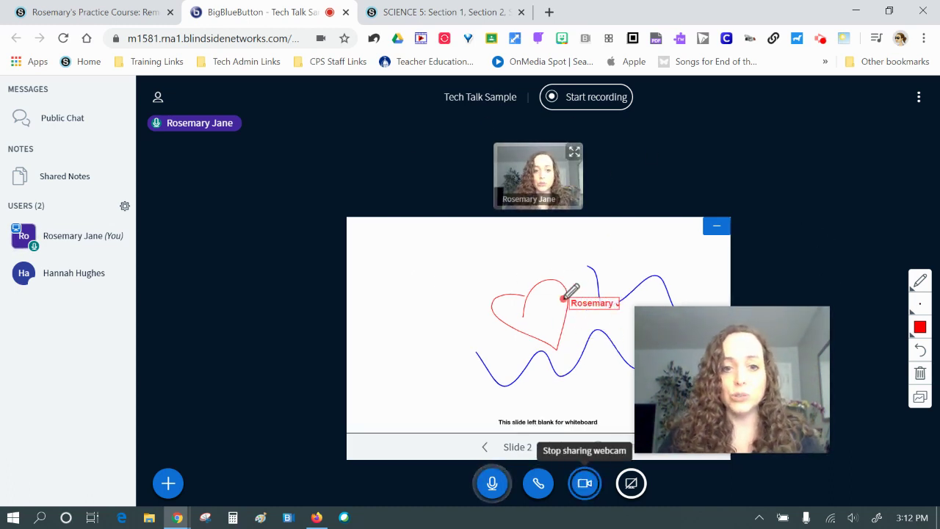
Step: Leave the conference audio and close the teacher's BigBlueButton session to return to the course's Conferences page
{"action": "left_click", "coordinate": [534, 490]}
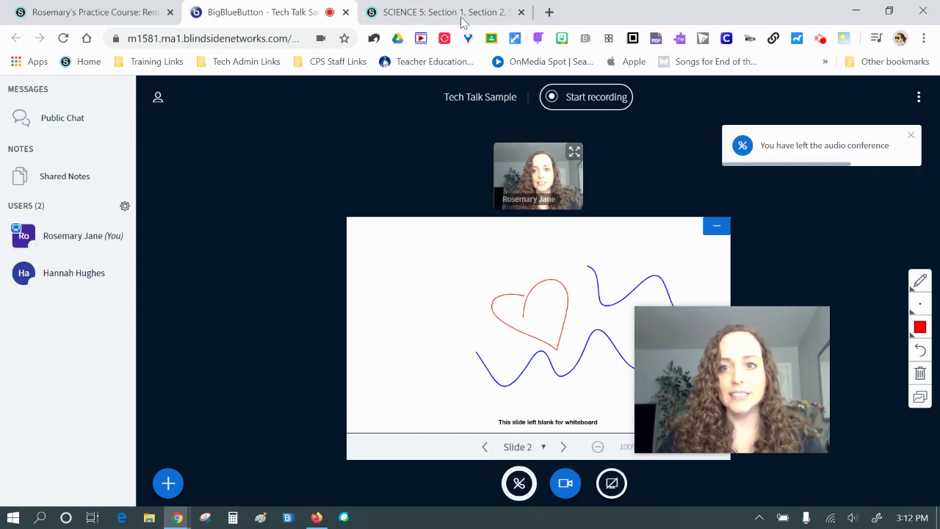
{"action": "left_click", "coordinate": [345, 12]}
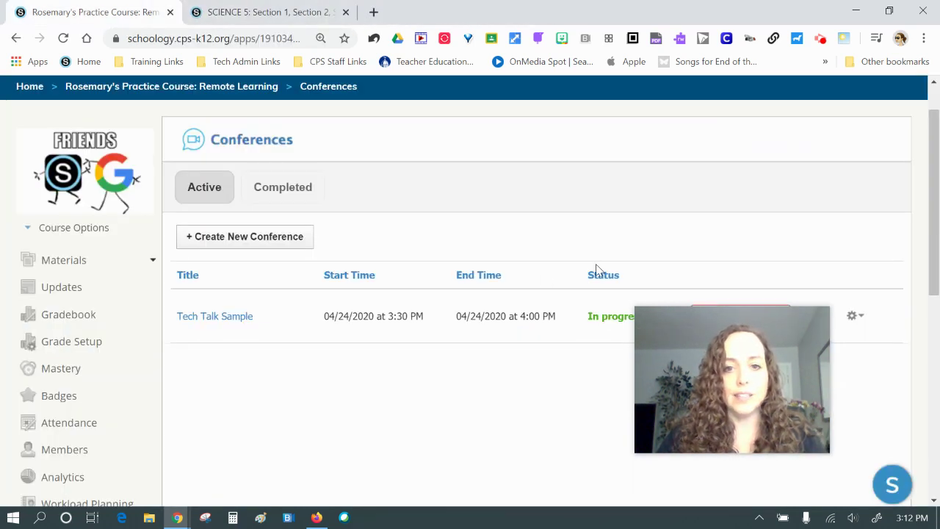
{"action": "left_click_drag", "start_coordinate": [713, 361], "coordinate": [562, 417]}
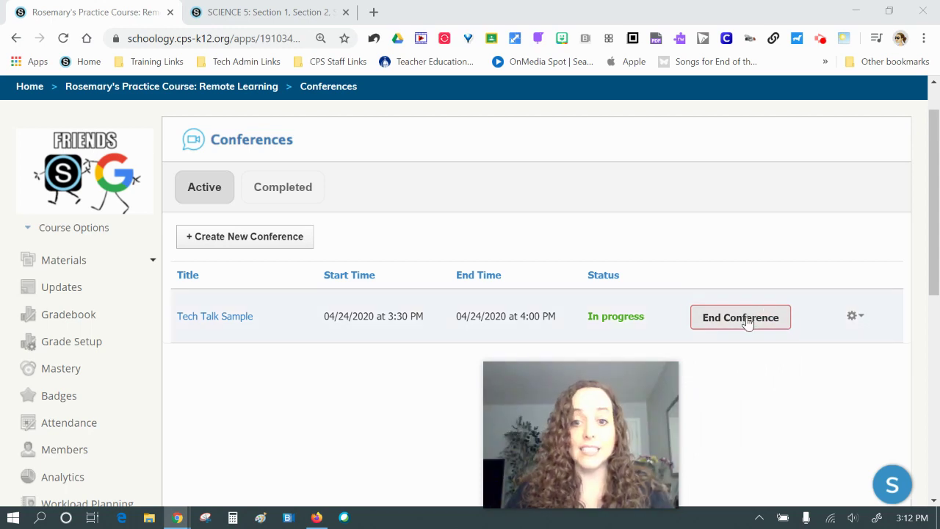
Step: Check the student's view in Firefox and end the Tech Talk Sample conference from the teacher's Chrome session
{"action": "left_click", "coordinate": [316, 518]}
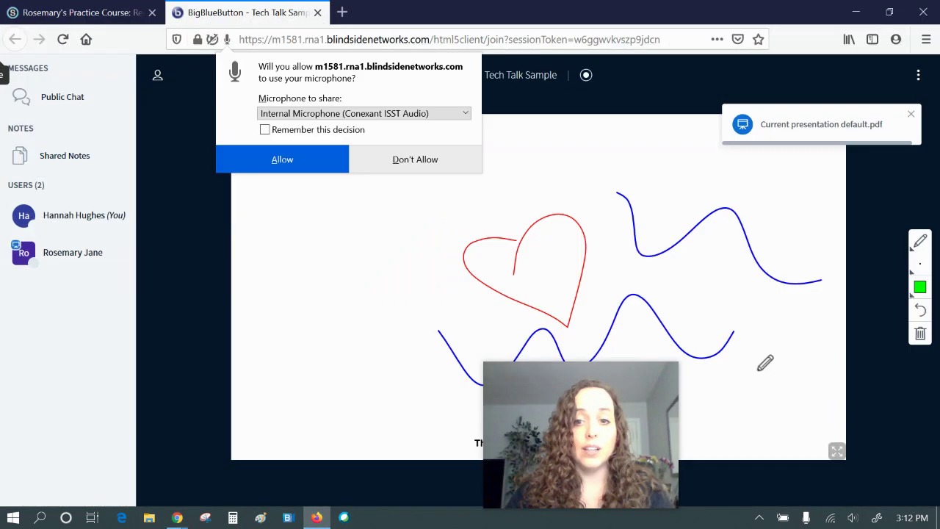
{"action": "left_click", "coordinate": [318, 517]}
{"action": "left_click", "coordinate": [740, 318]}
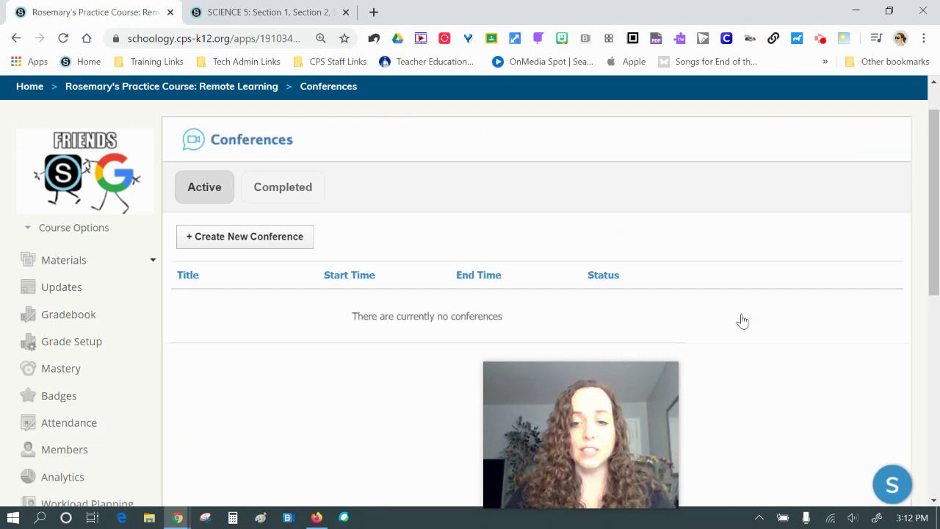
Step: In the student's Firefox session, deny the microphone request and give the ended session a five-star feedback rating
{"action": "left_click", "coordinate": [316, 518]}
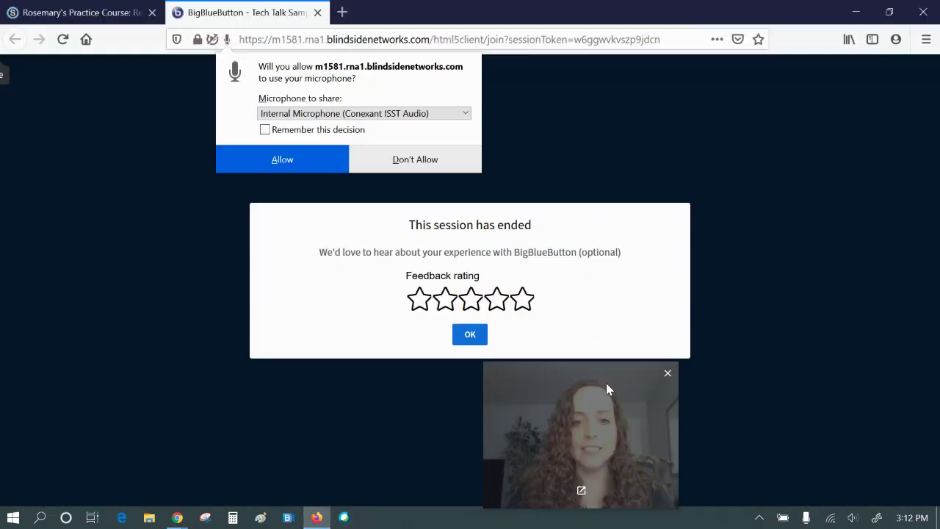
{"action": "left_click", "coordinate": [424, 158]}
{"action": "left_click", "coordinate": [522, 299]}
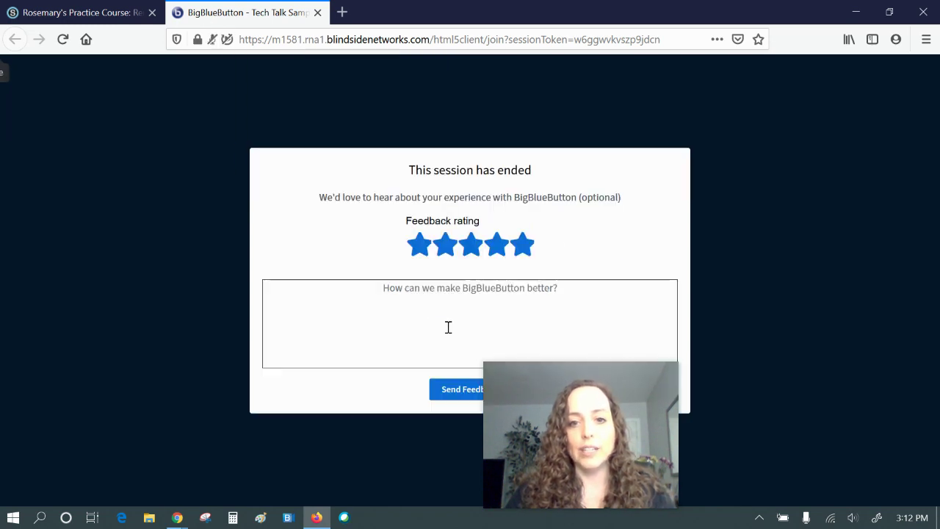
Step: Return to the teacher's Chrome session and look through the completed conferences for available recordings
{"action": "left_click", "coordinate": [315, 514]}
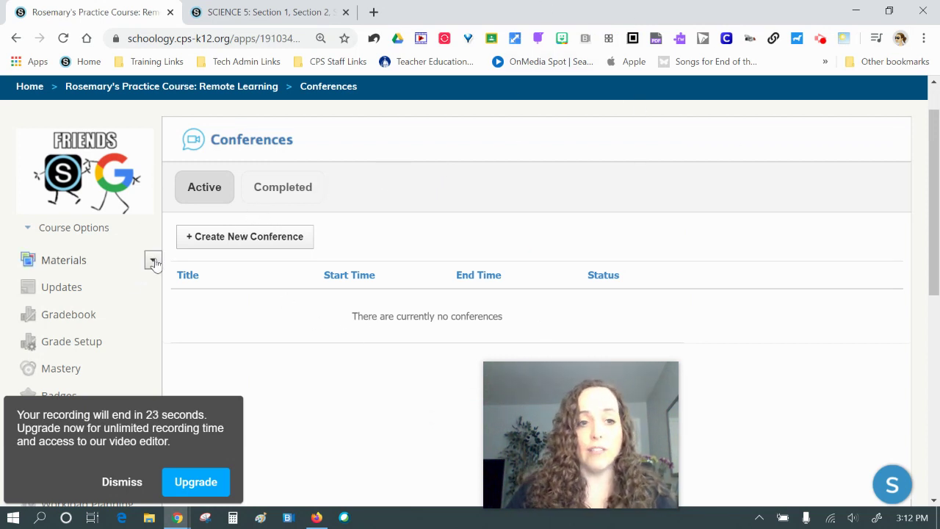
{"action": "left_click", "coordinate": [285, 190]}
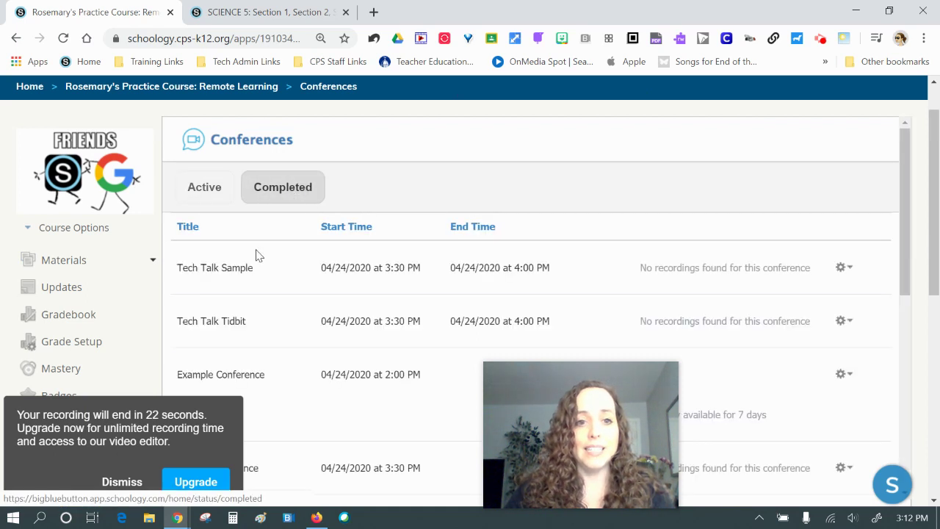
{"action": "mouse_move", "coordinate": [595, 329]}
{"action": "scroll", "coordinate": [596, 323], "scroll_direction": "down", "scroll_amount": 2}
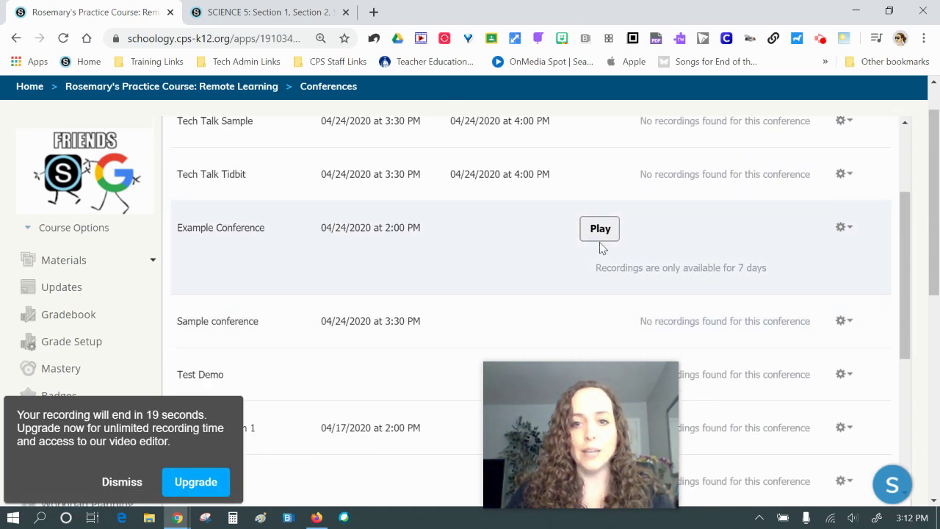
{"action": "scroll", "coordinate": [247, 212], "scroll_direction": "up", "scroll_amount": 2}
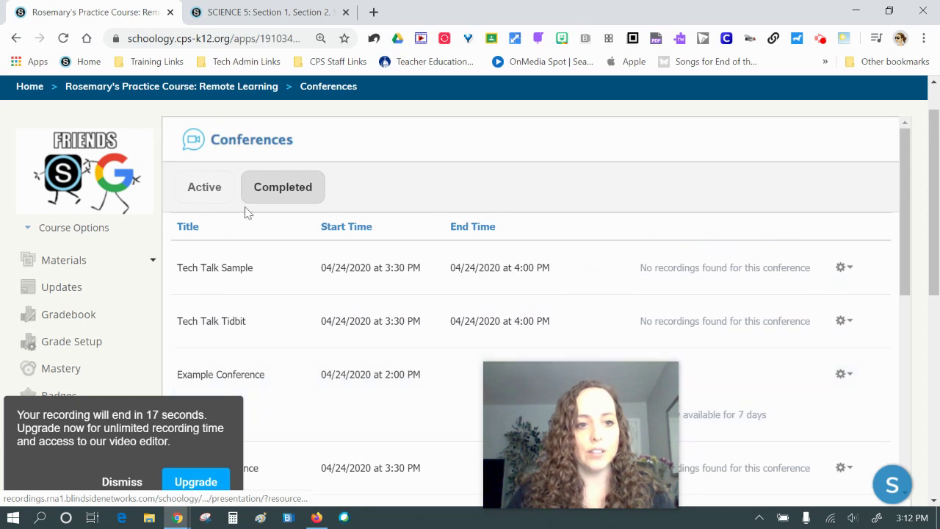